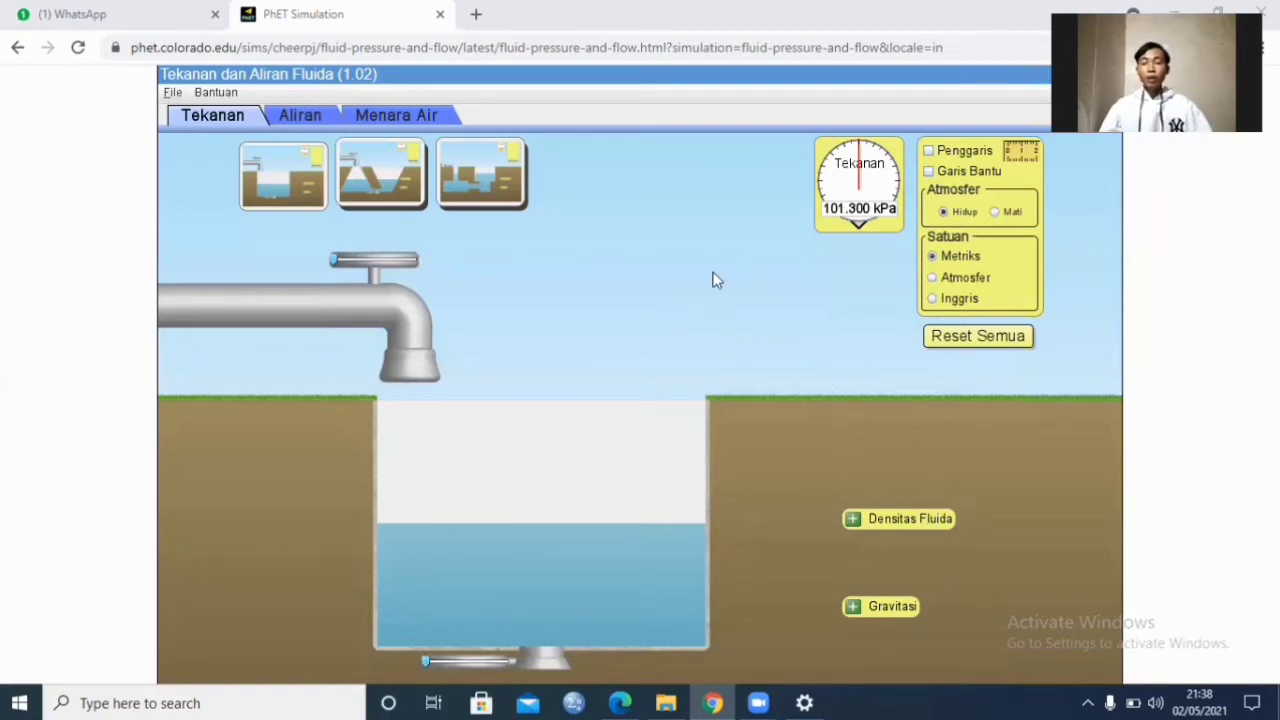
Show the ruler (Penggaris) and grid lines (Garis Bantu), and set the pressure units to Atmosfer
click(930, 151)
click(930, 170)
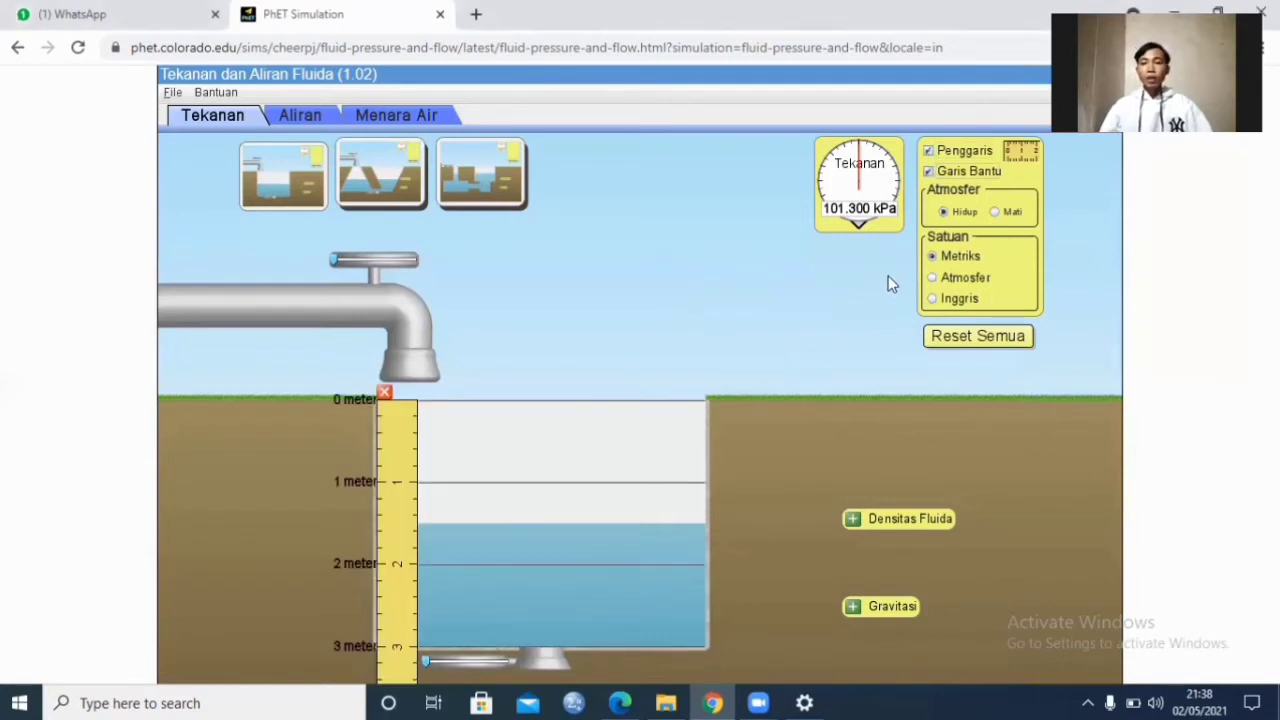
click(946, 279)
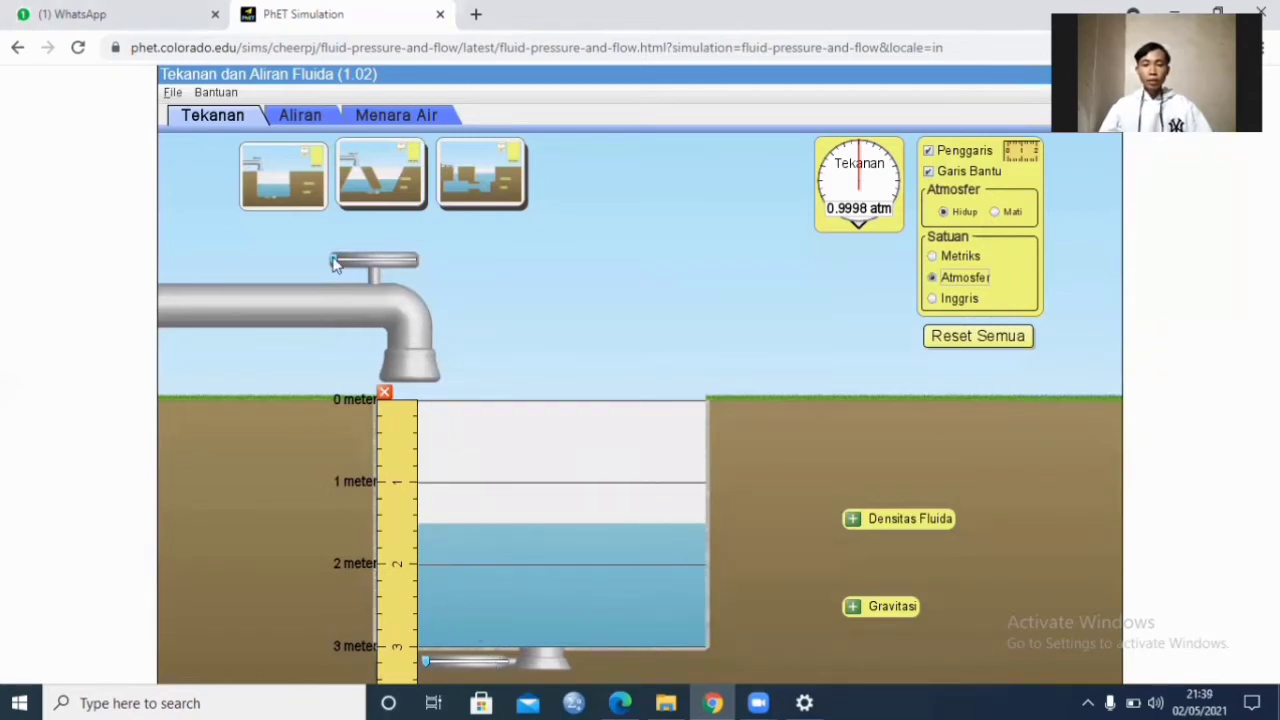
Fill the tank with water up to the 0 meter line, and expand the Densitas Fluida and Gravitasi controls
drag(335, 260, 421, 268)
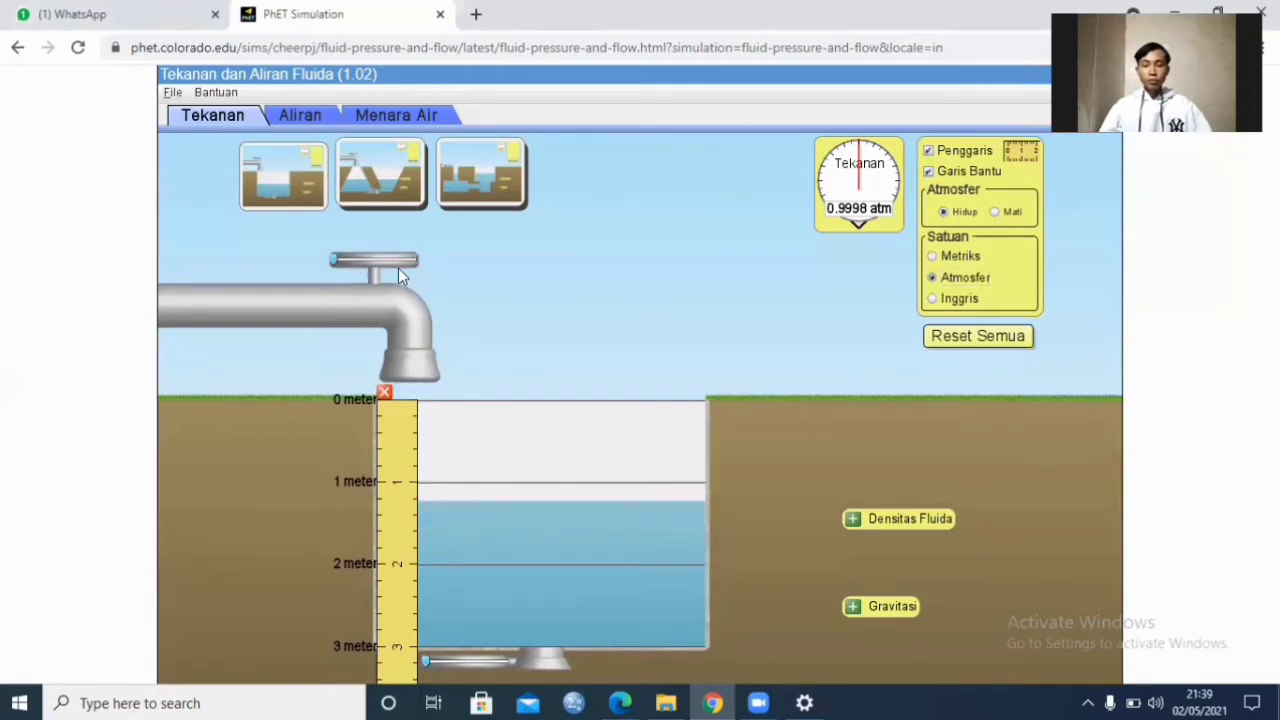
drag(337, 260, 425, 266)
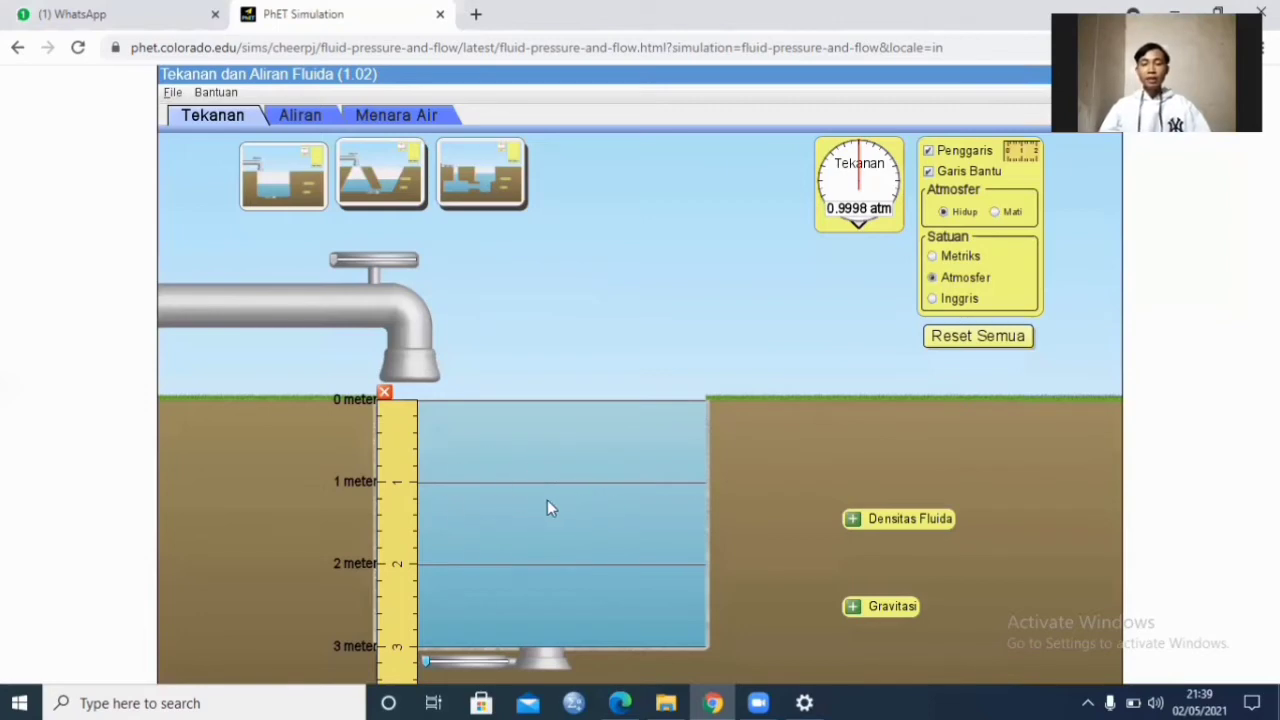
click(854, 519)
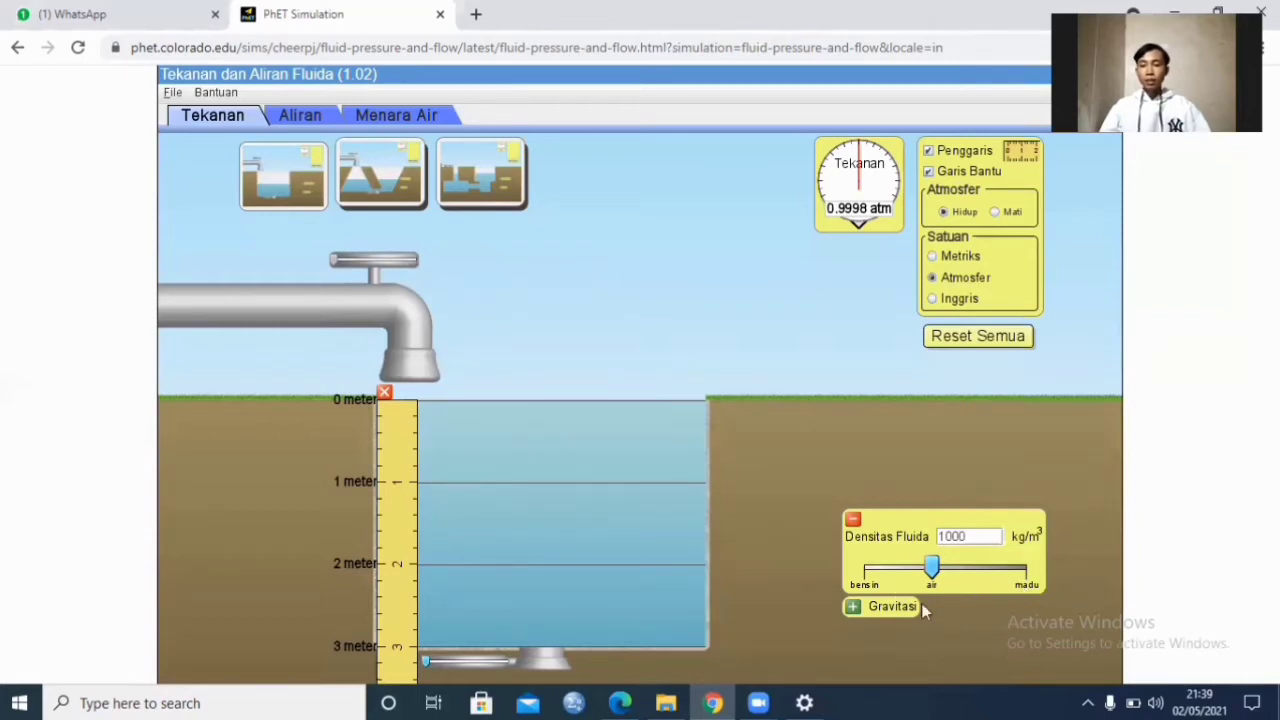
click(853, 606)
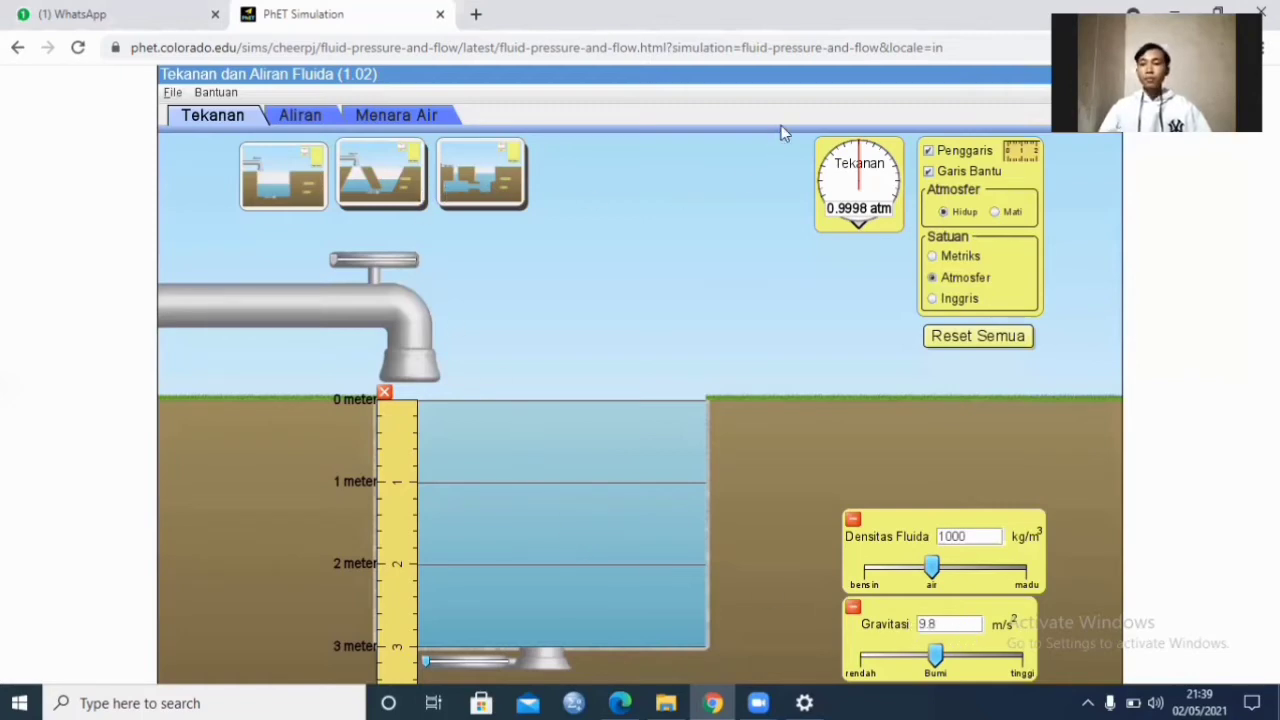
Measure the water pressure with the gauge at the surface and at depths of 1, 2 and 3 meters
drag(851, 177, 541, 348)
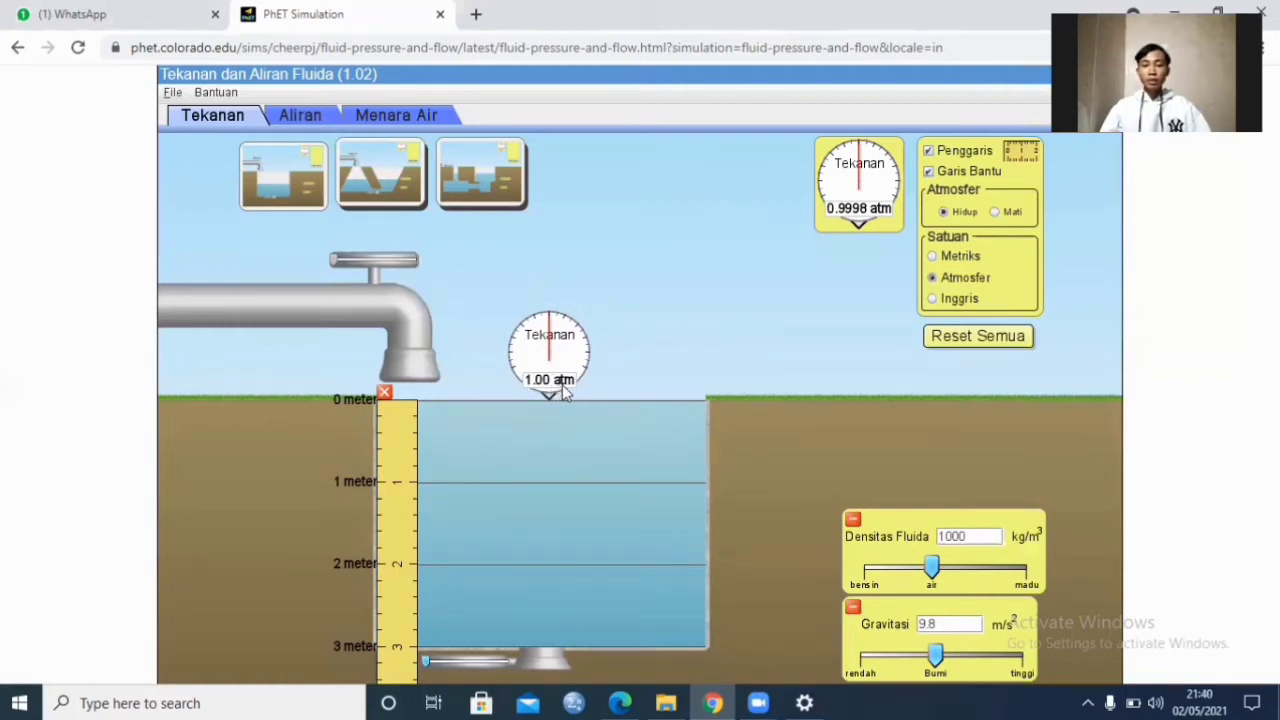
drag(544, 358, 540, 437)
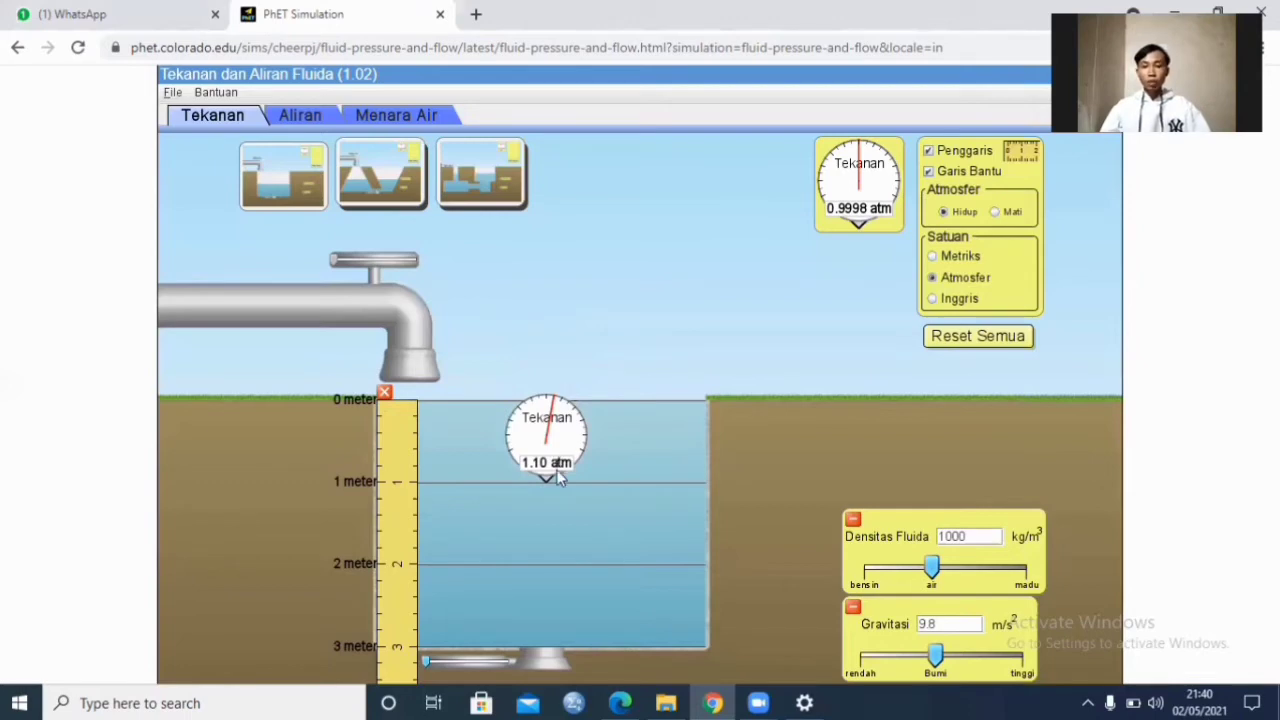
drag(558, 477, 549, 544)
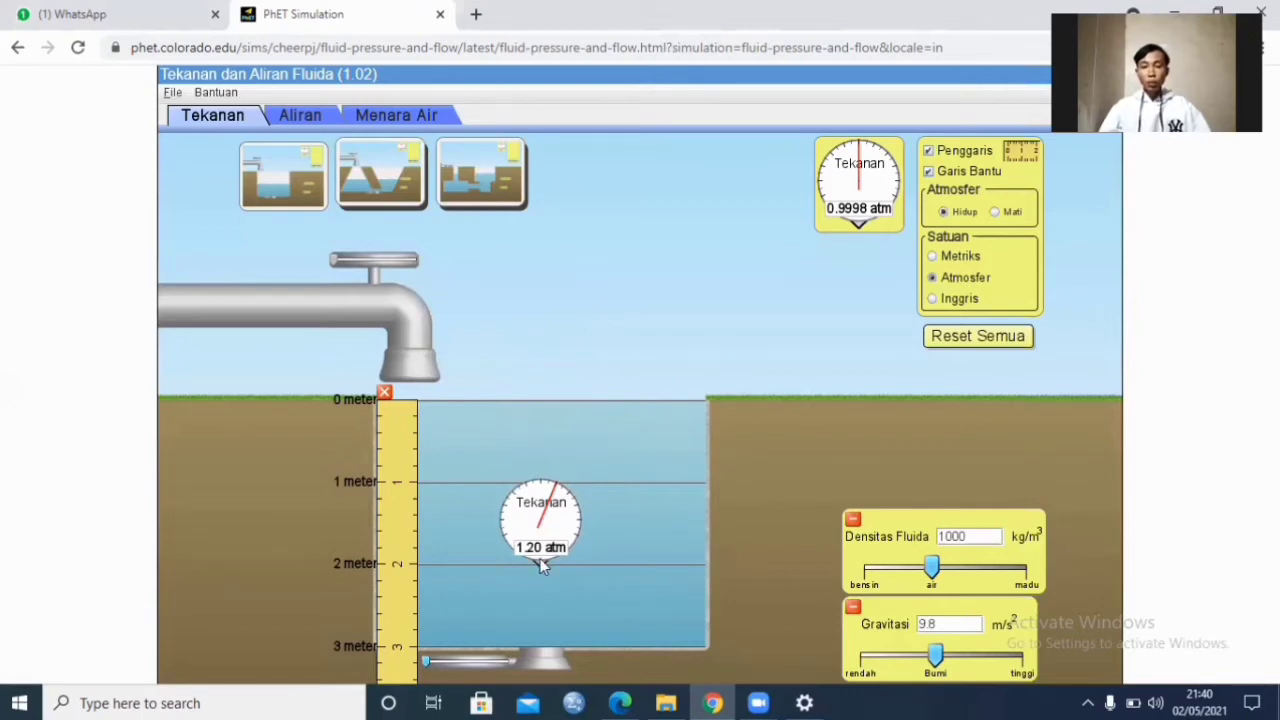
drag(546, 547, 549, 613)
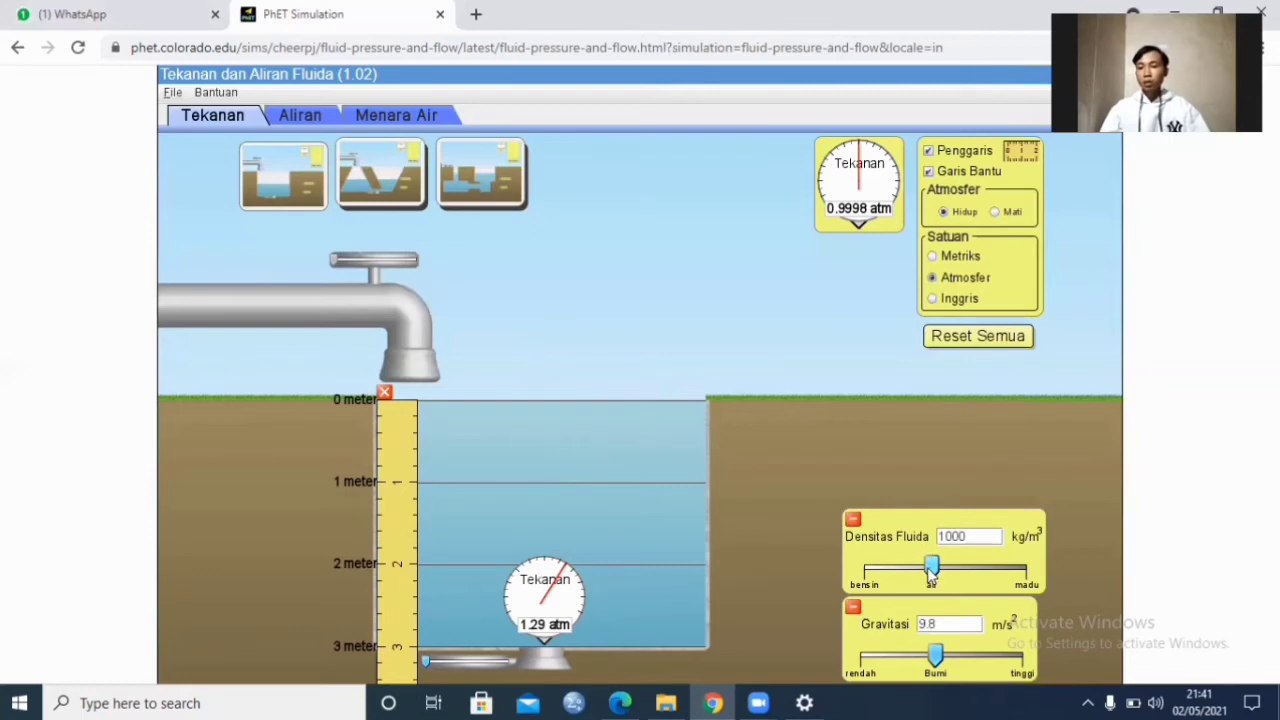
Set the fluid density to bensin (700 kg/m³) and measure the pressure at depths of 2 and 3 meters
drag(931, 570, 848, 578)
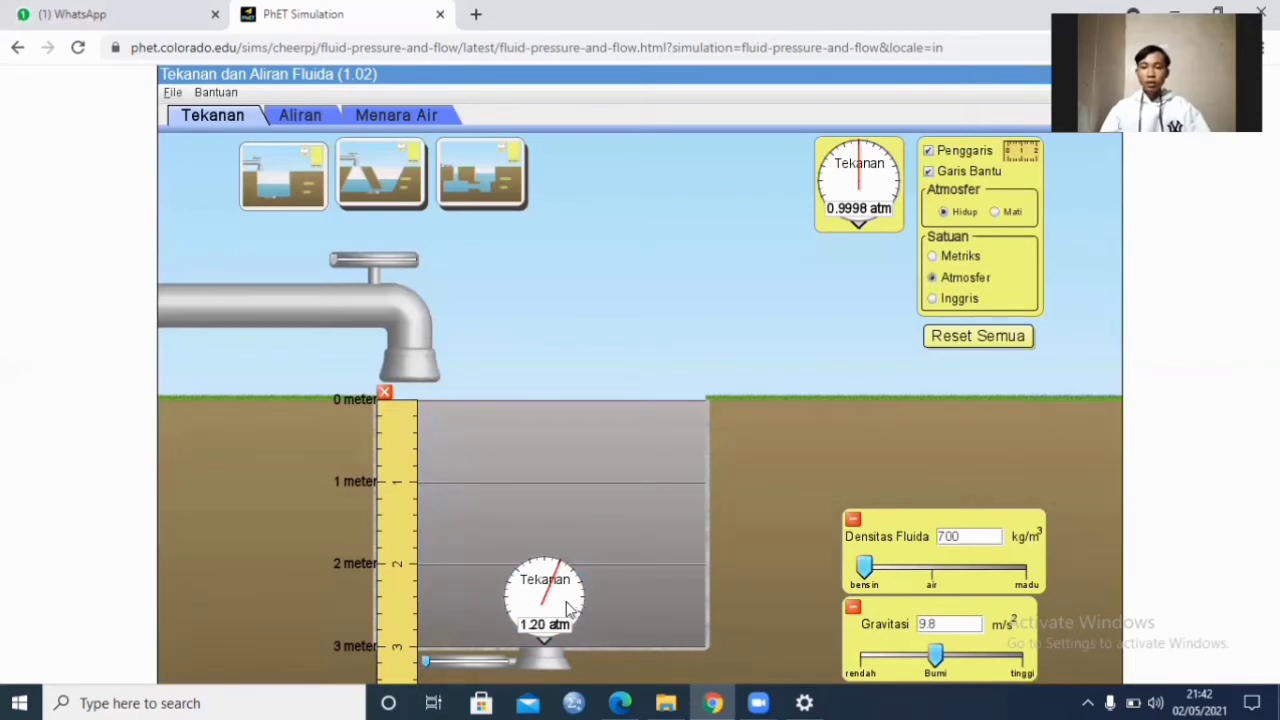
drag(572, 608, 545, 528)
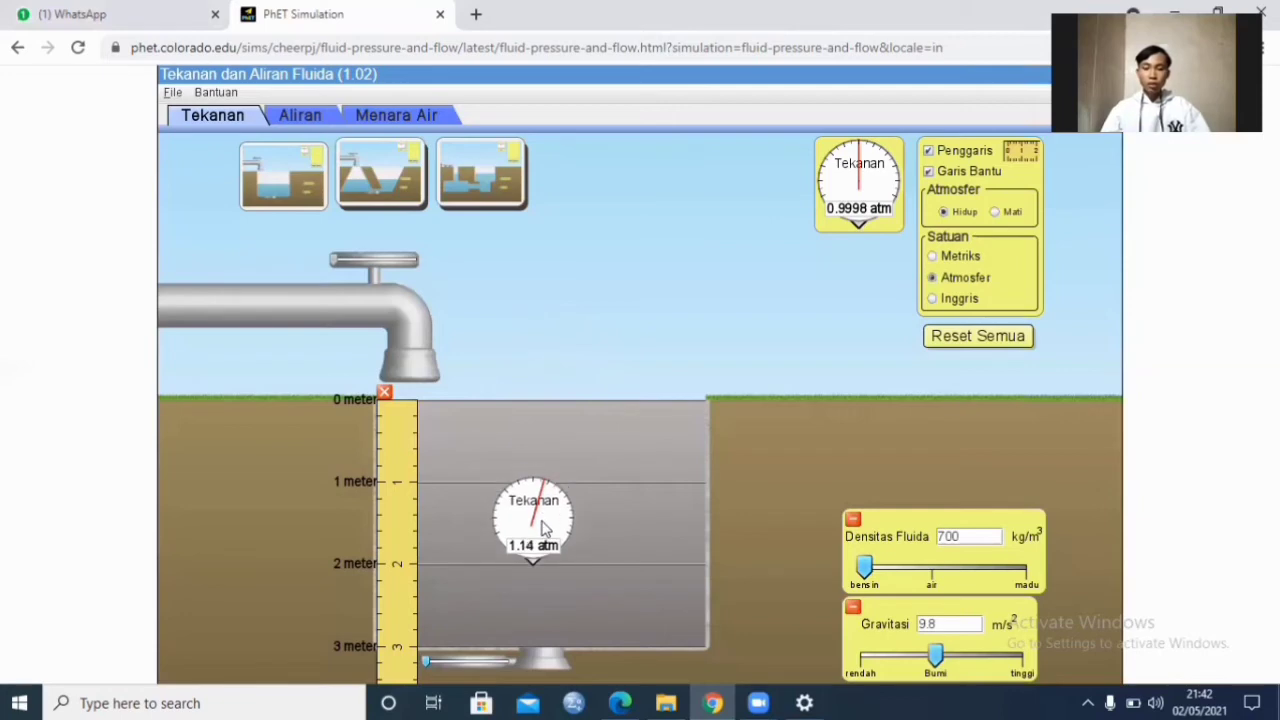
drag(543, 528, 546, 606)
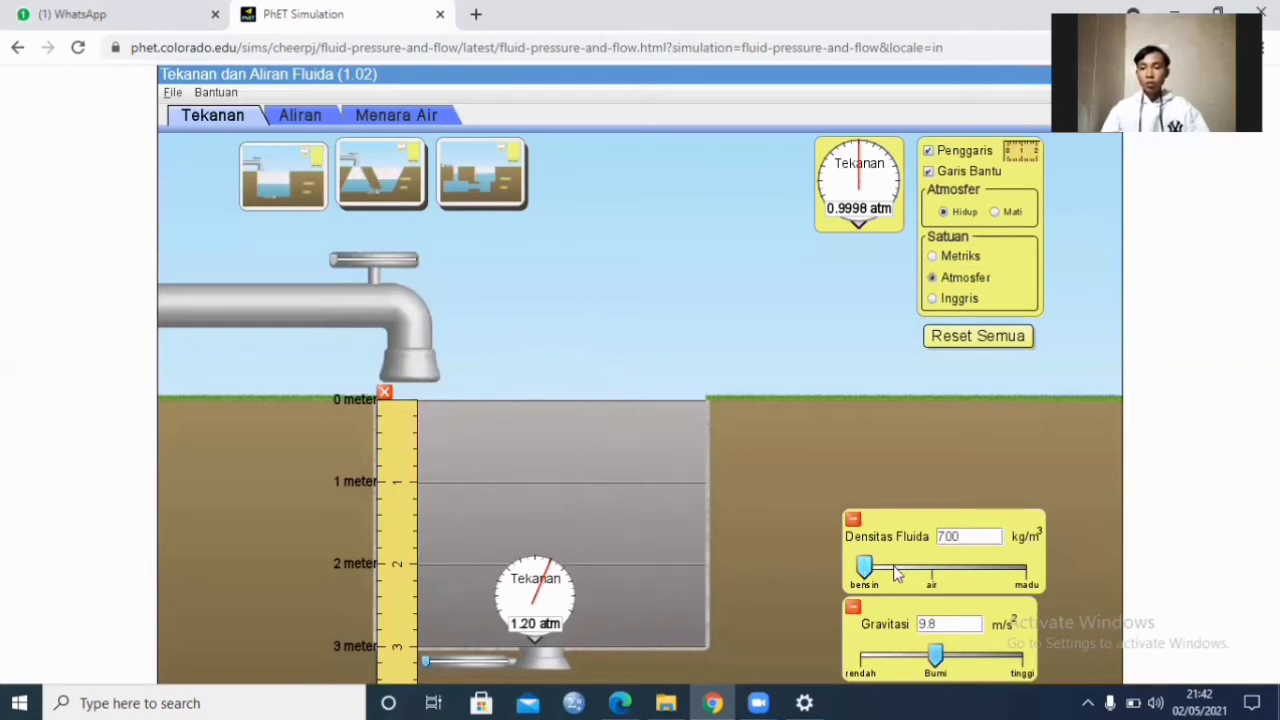
Set the fluid density to madu (1420 kg/m³) and measure the pressure at the surface and at 1, 2 and 3 meters
drag(893, 565, 1031, 571)
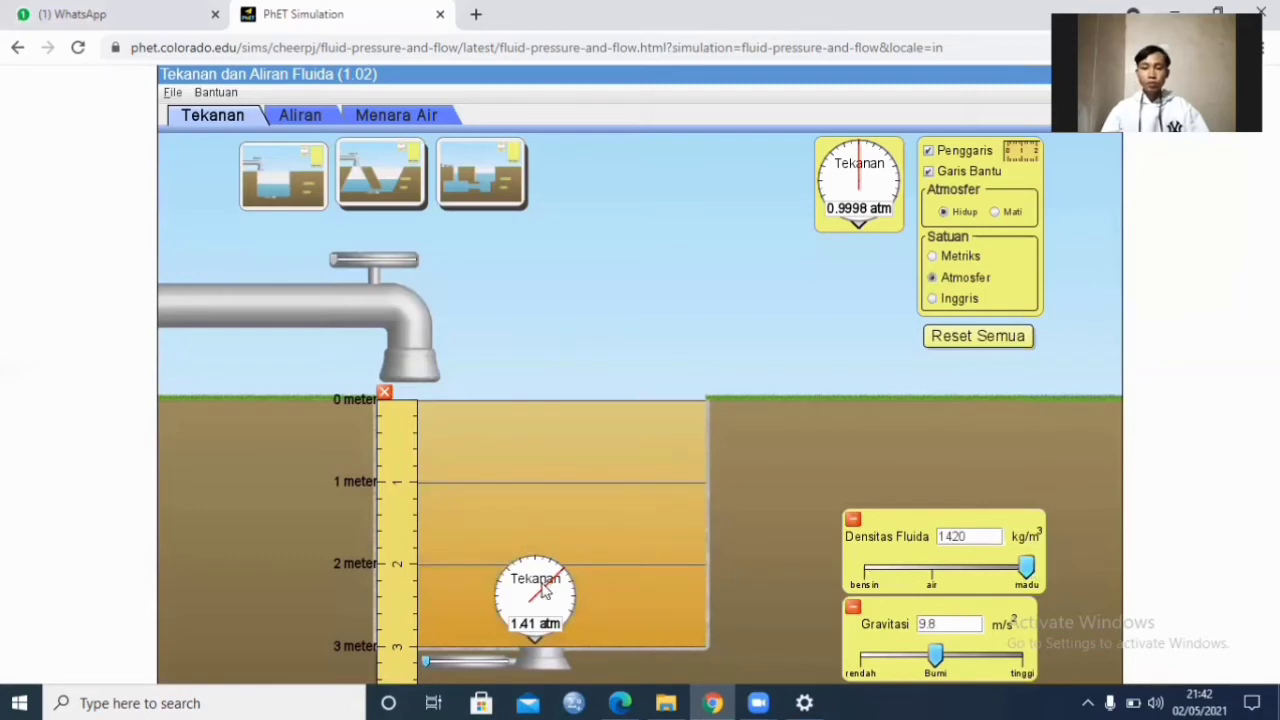
drag(540, 588, 561, 346)
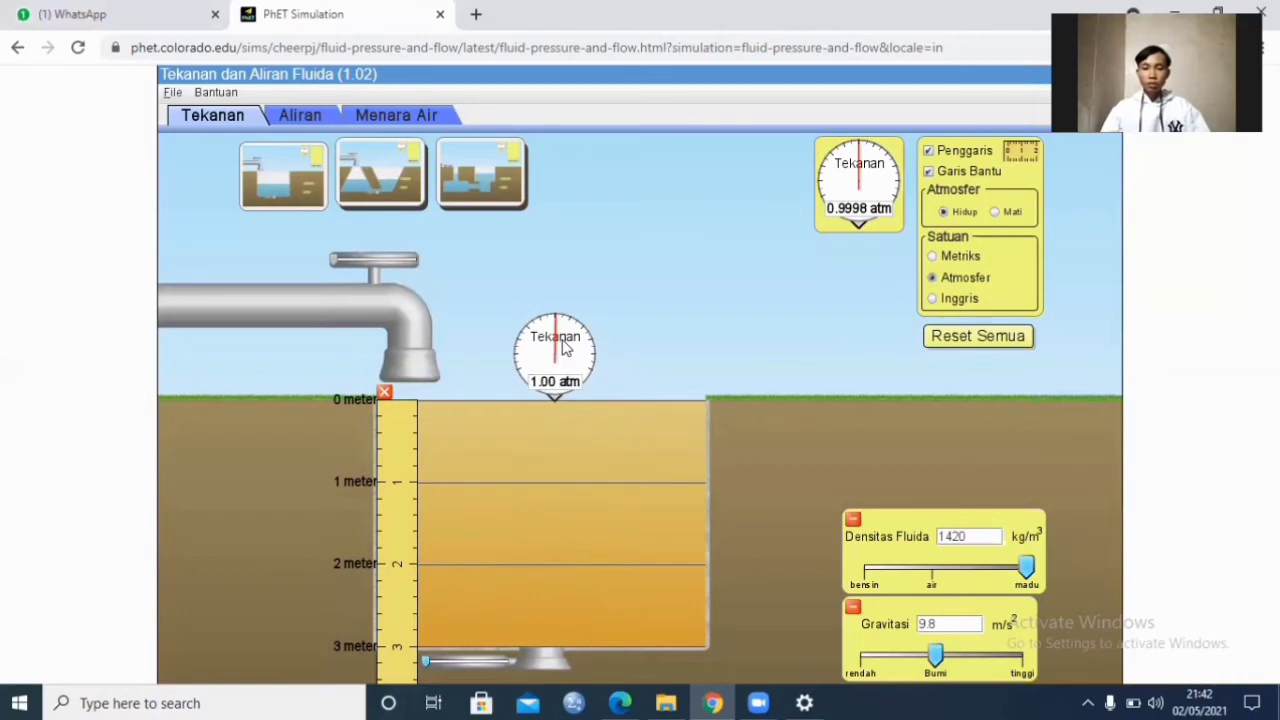
drag(564, 346, 558, 427)
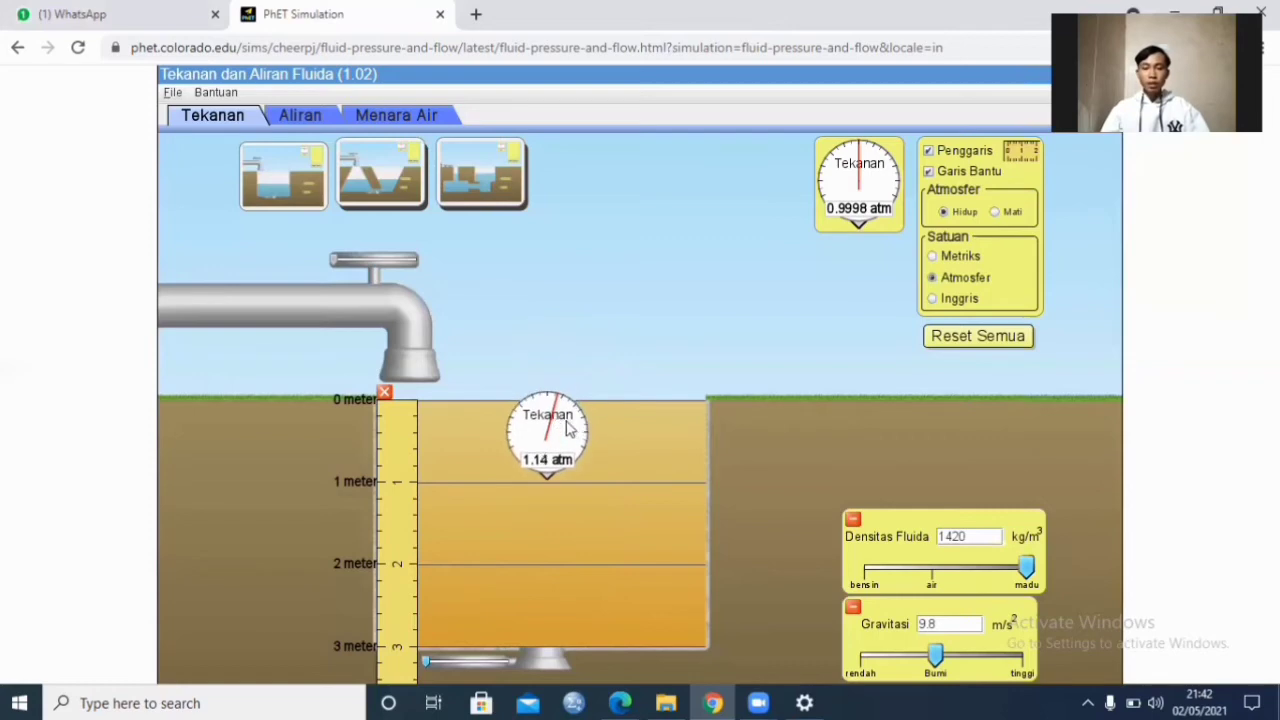
drag(547, 435, 545, 514)
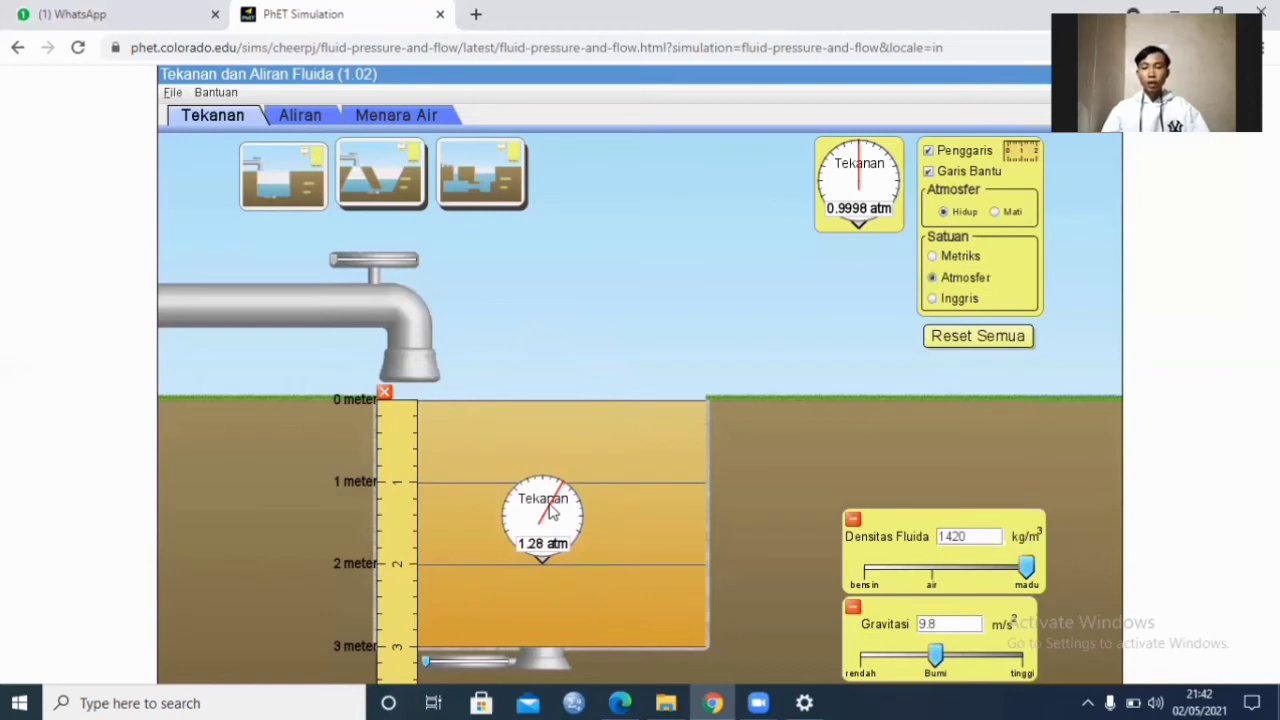
drag(550, 512, 548, 592)
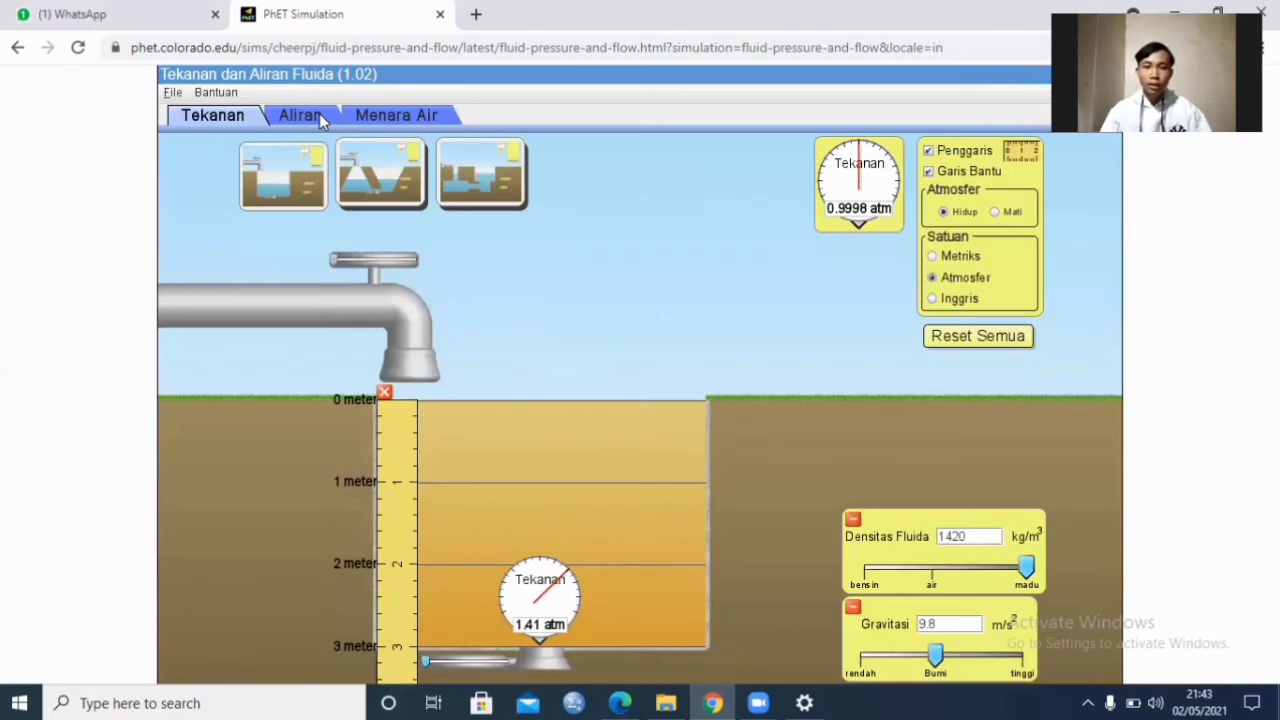
Switch to the Aliran simulation, expand the Densitas Fluida control, and measure the flow speed inside the straight pipe
click(310, 114)
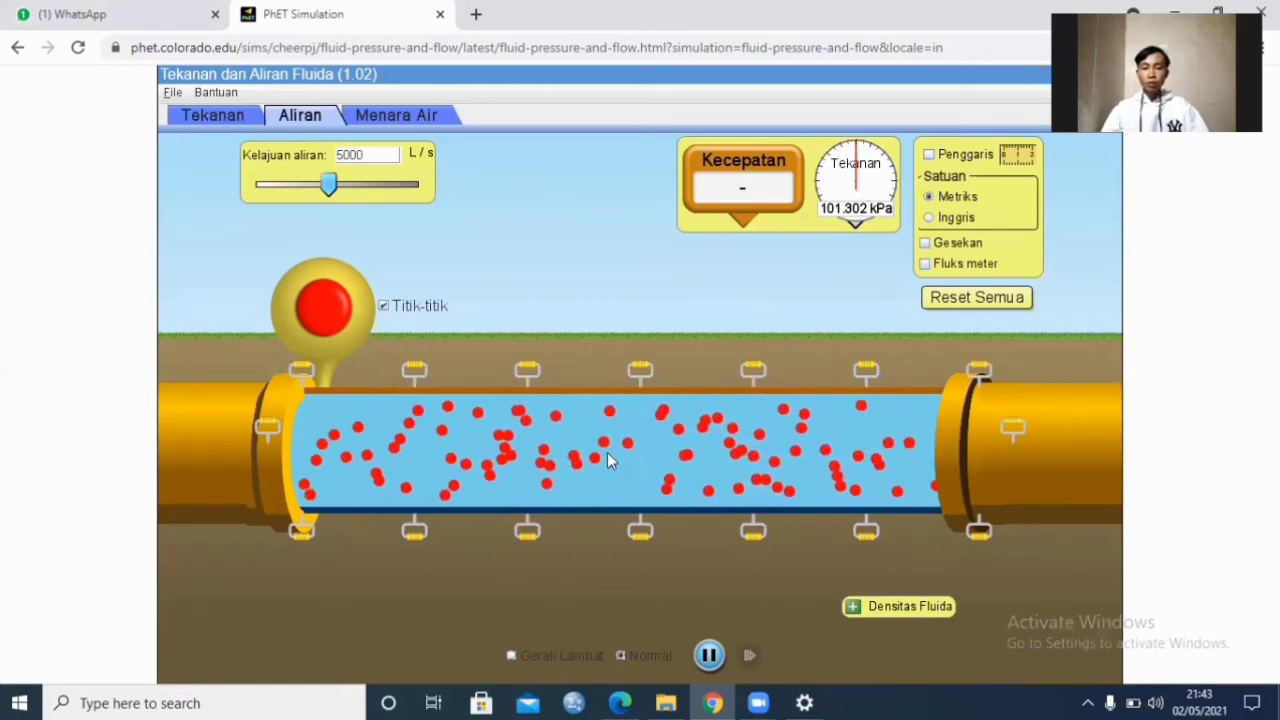
click(852, 608)
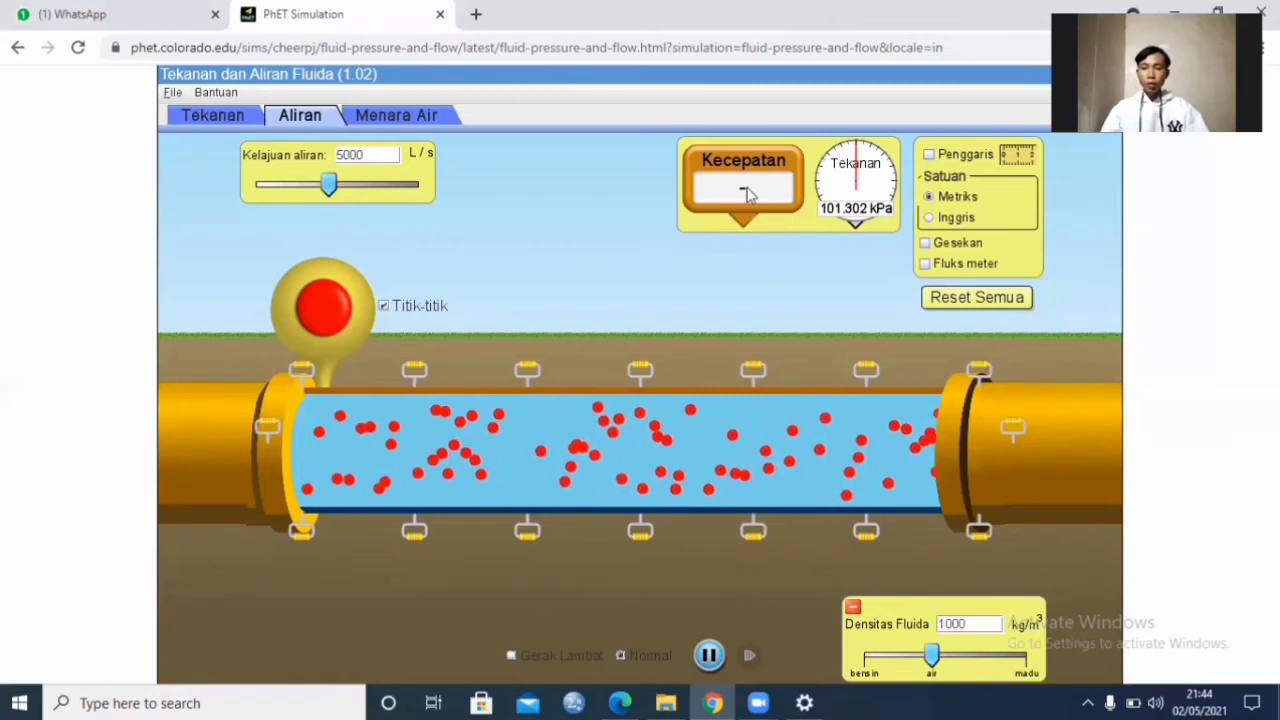
drag(748, 194, 520, 418)
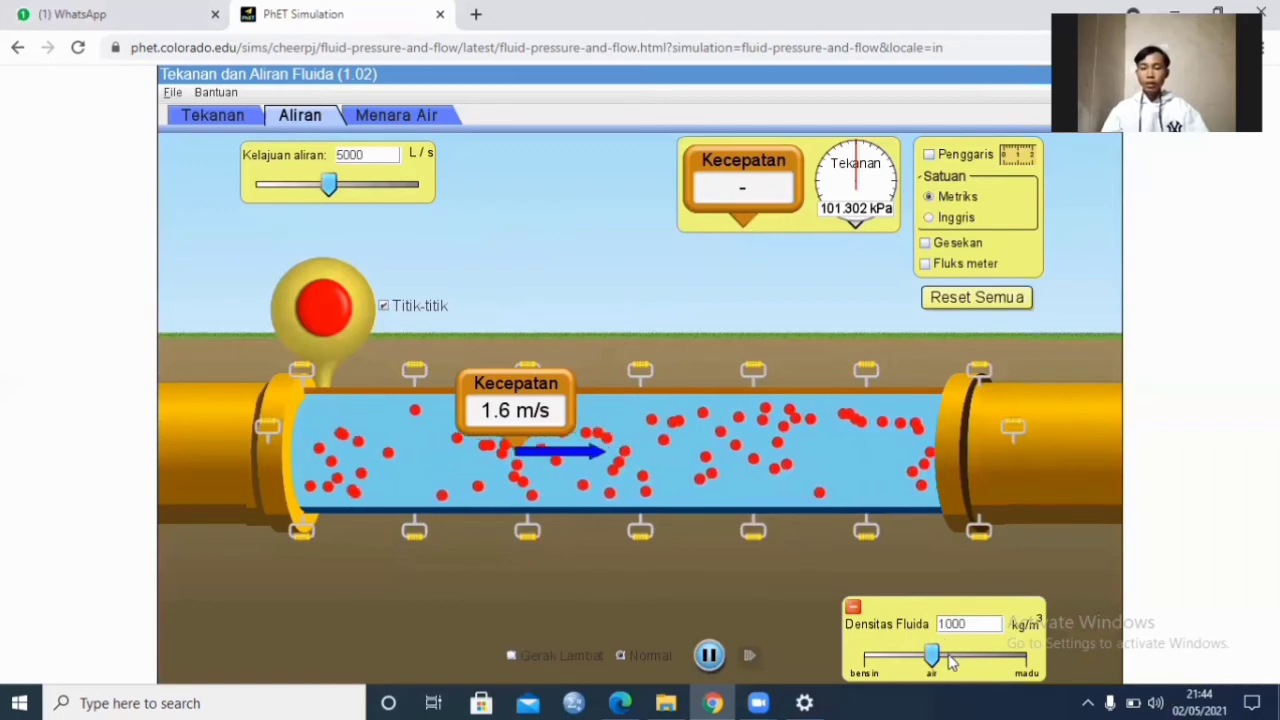
Examine the flux at two places along the straight pipe with the Fluks meter, then put away both the flux and speed meters
click(946, 270)
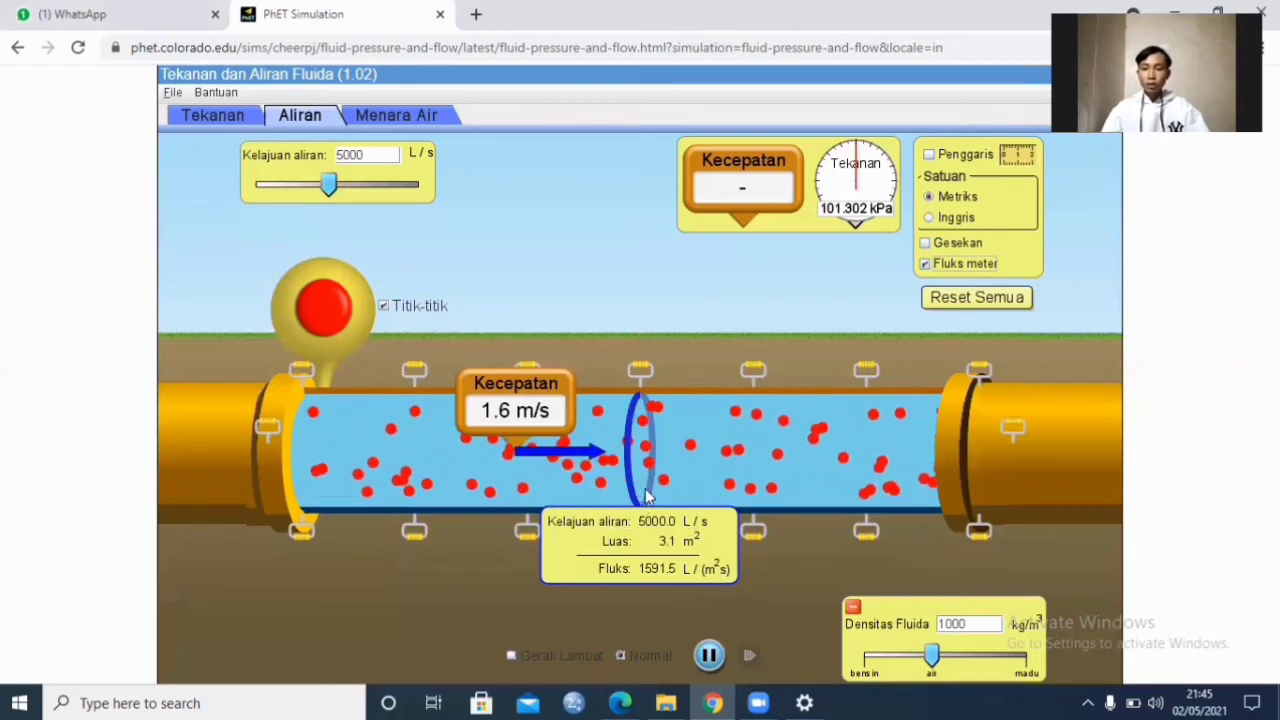
drag(643, 548, 820, 522)
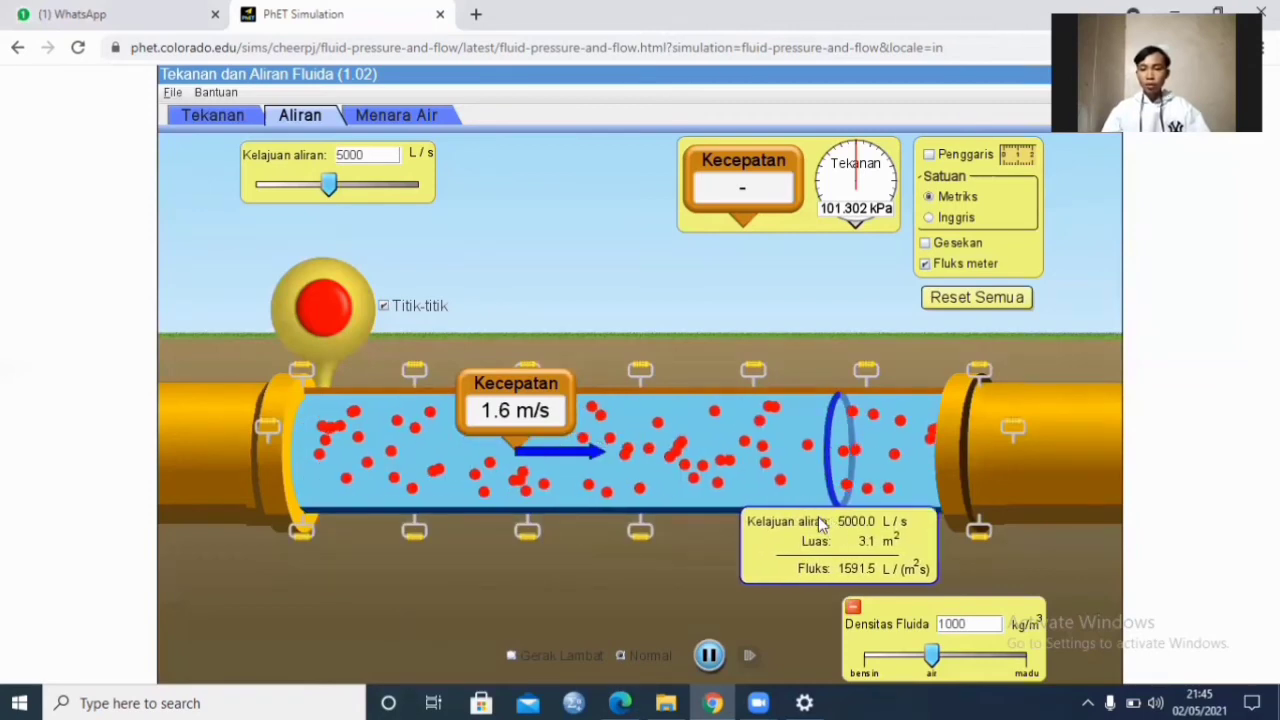
click(925, 265)
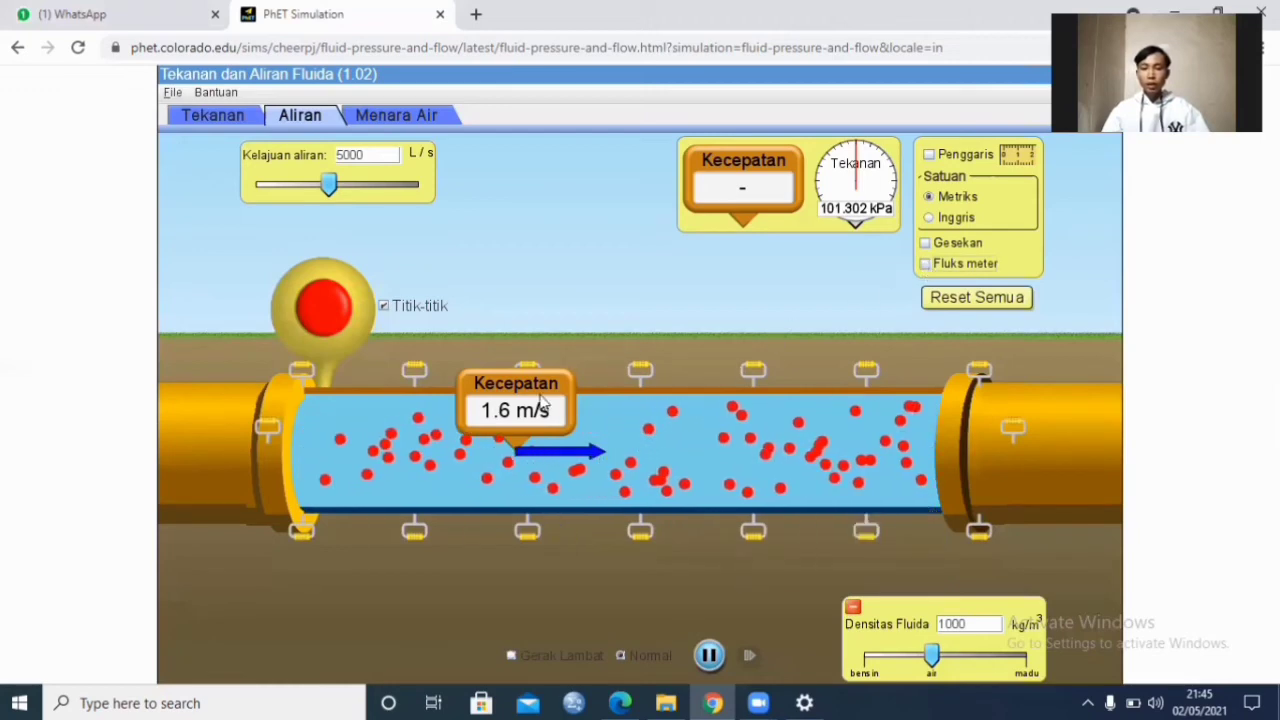
drag(515, 395, 765, 170)
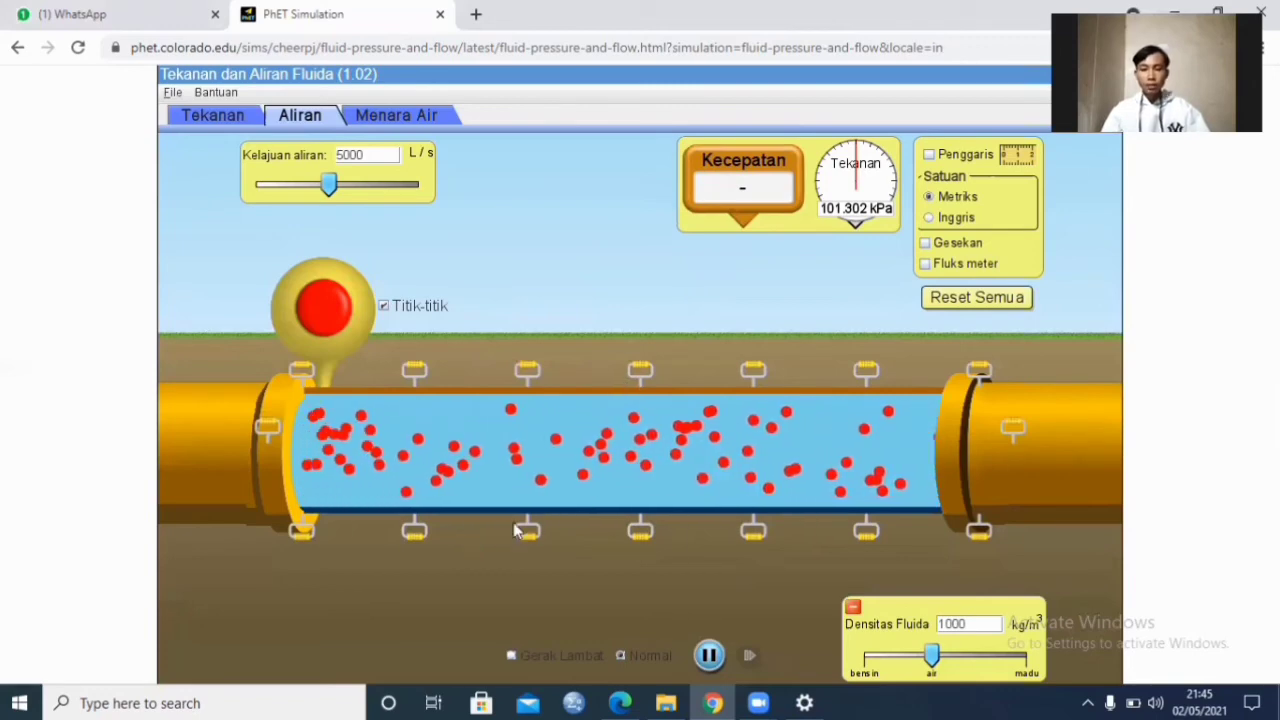
Narrow the middle of the pipe by raising its lower wall at the five inner handles to a roughly even height
drag(535, 525, 547, 487)
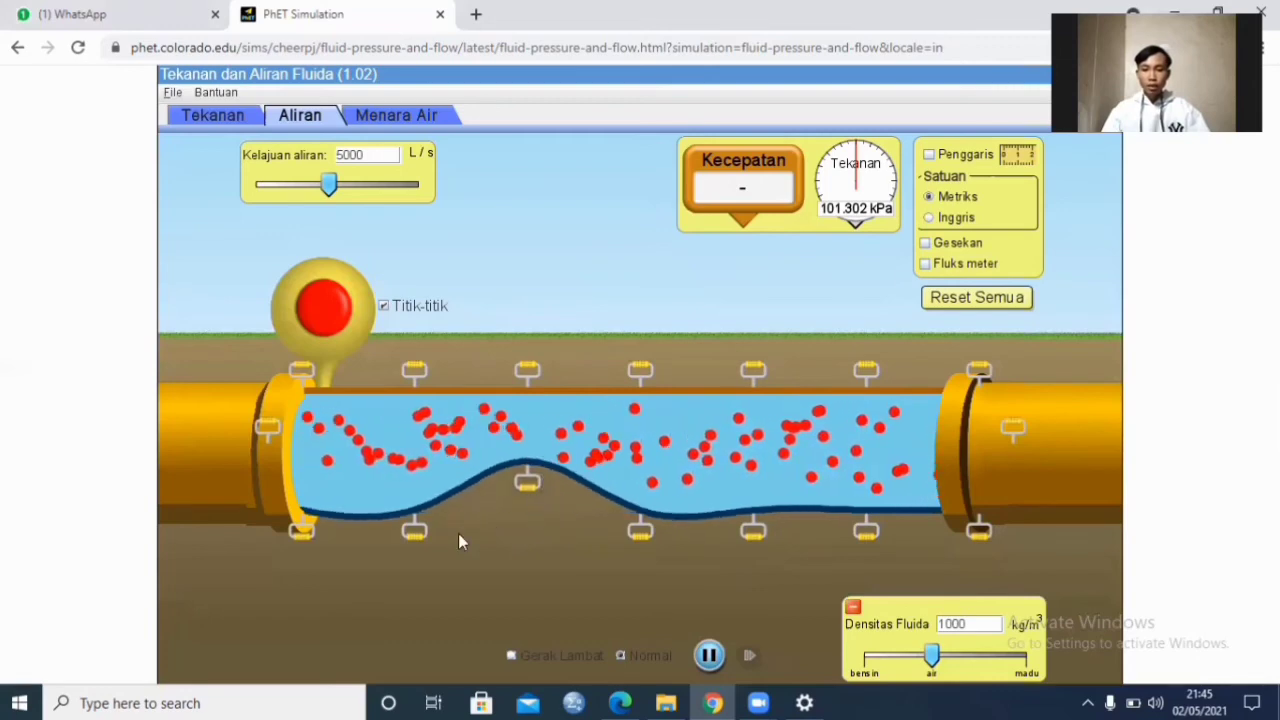
drag(416, 532, 415, 471)
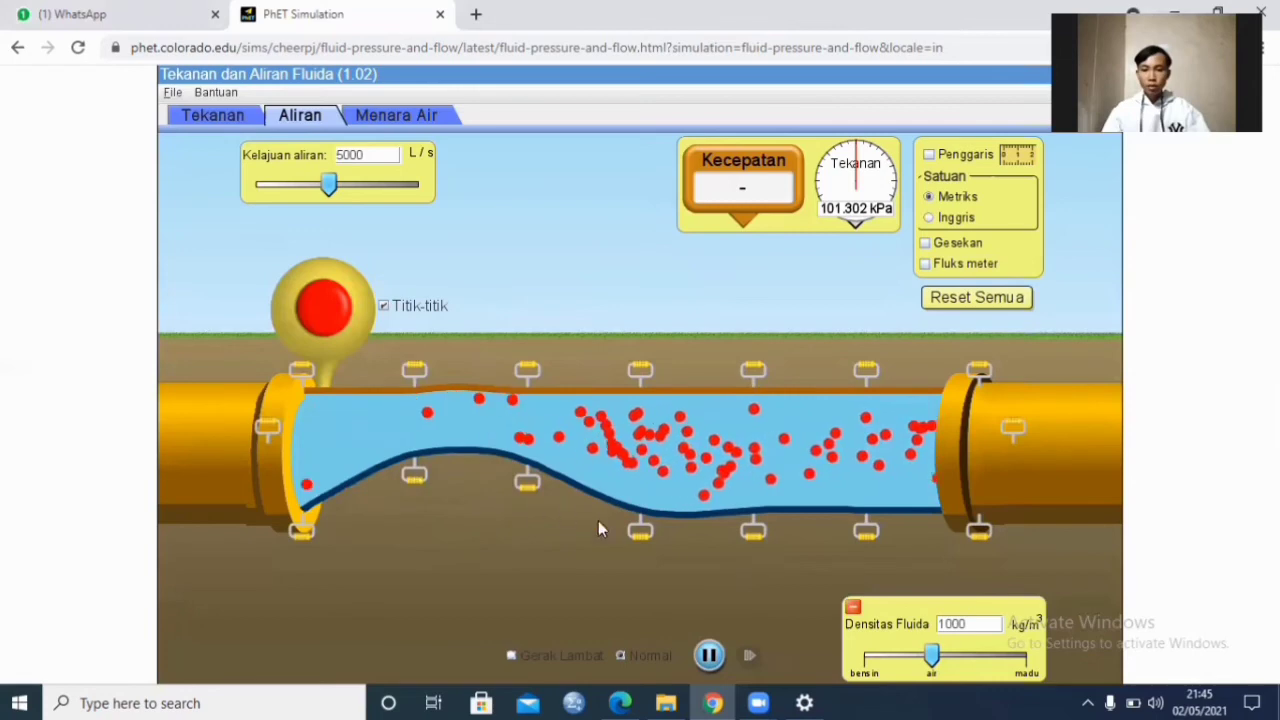
drag(637, 531, 654, 480)
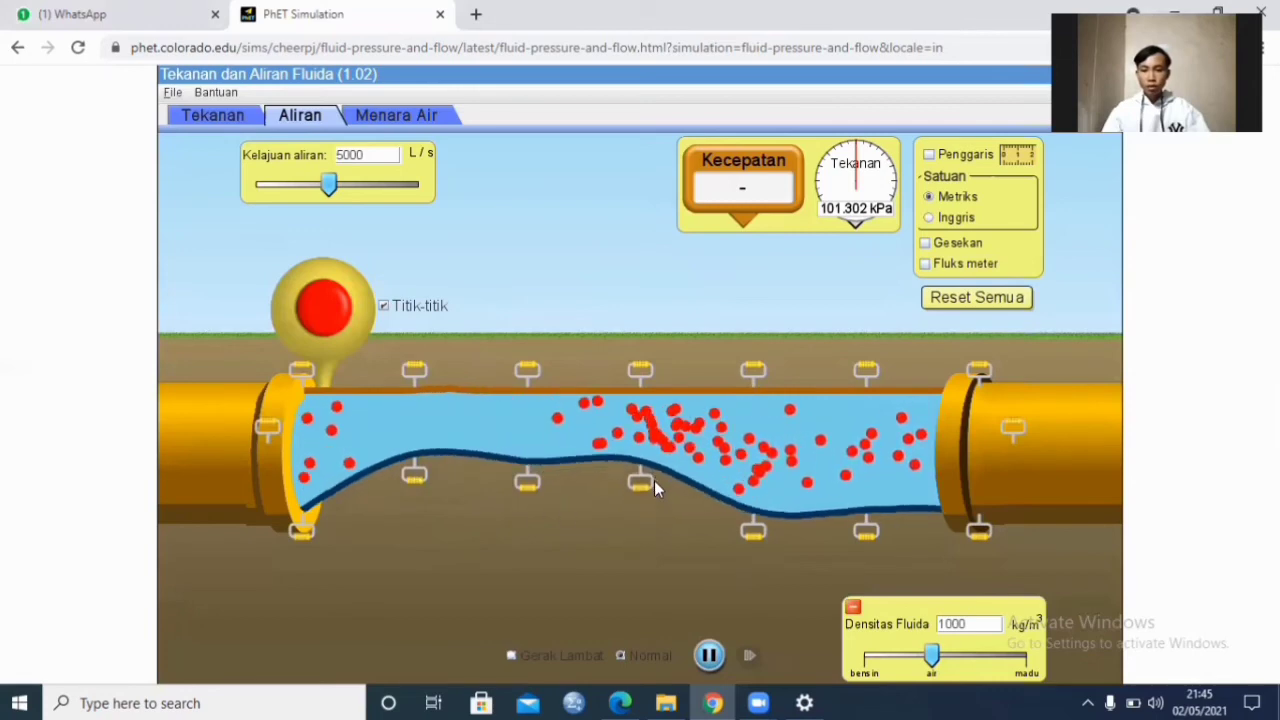
drag(536, 468, 536, 462)
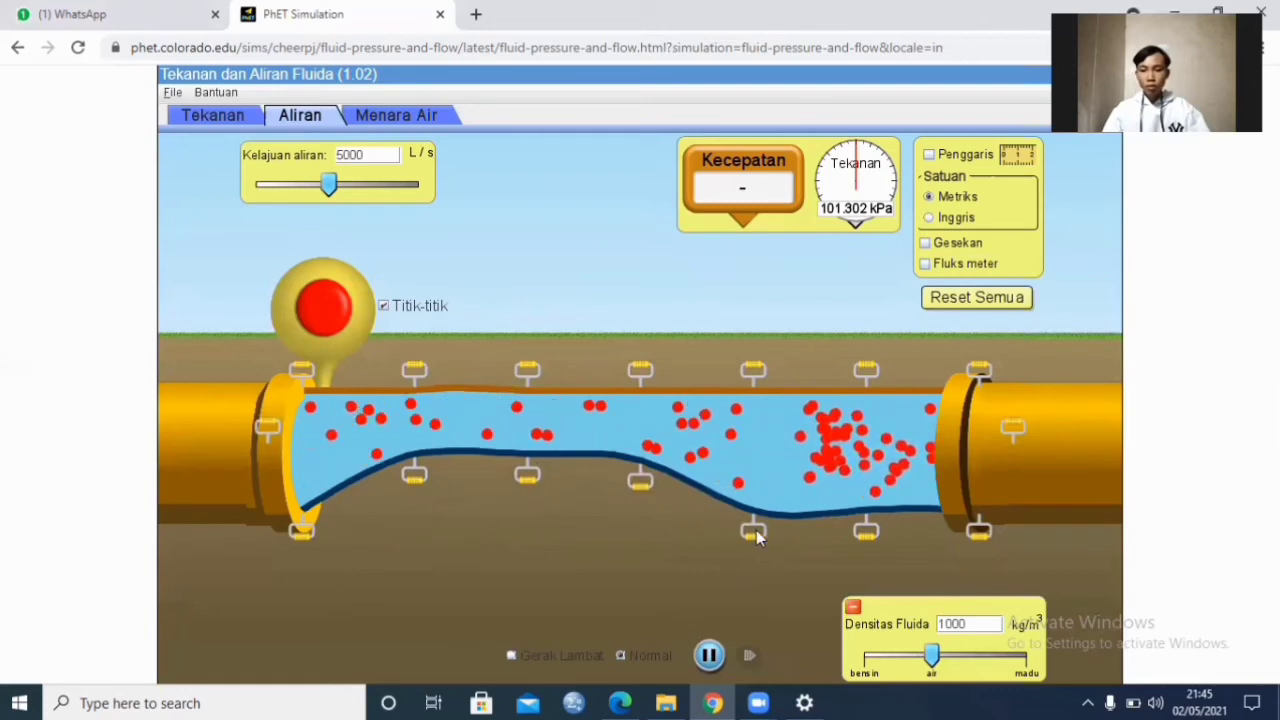
drag(753, 531, 756, 486)
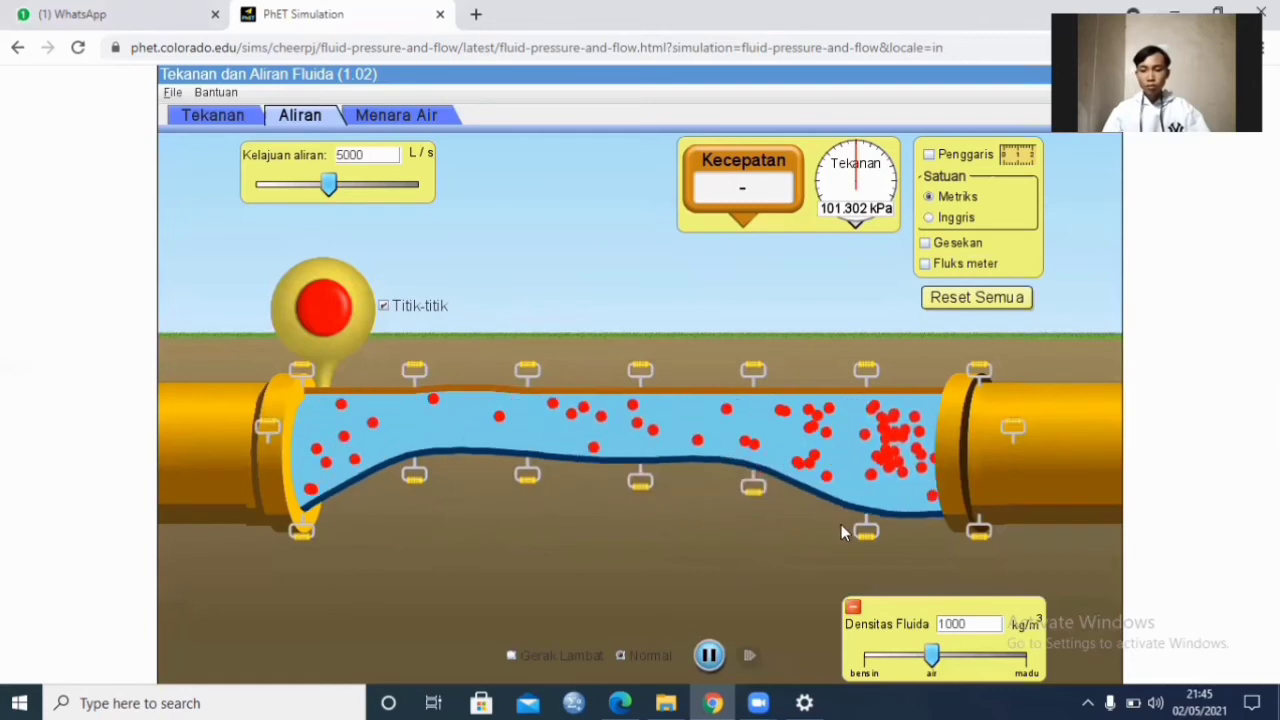
drag(858, 530, 856, 487)
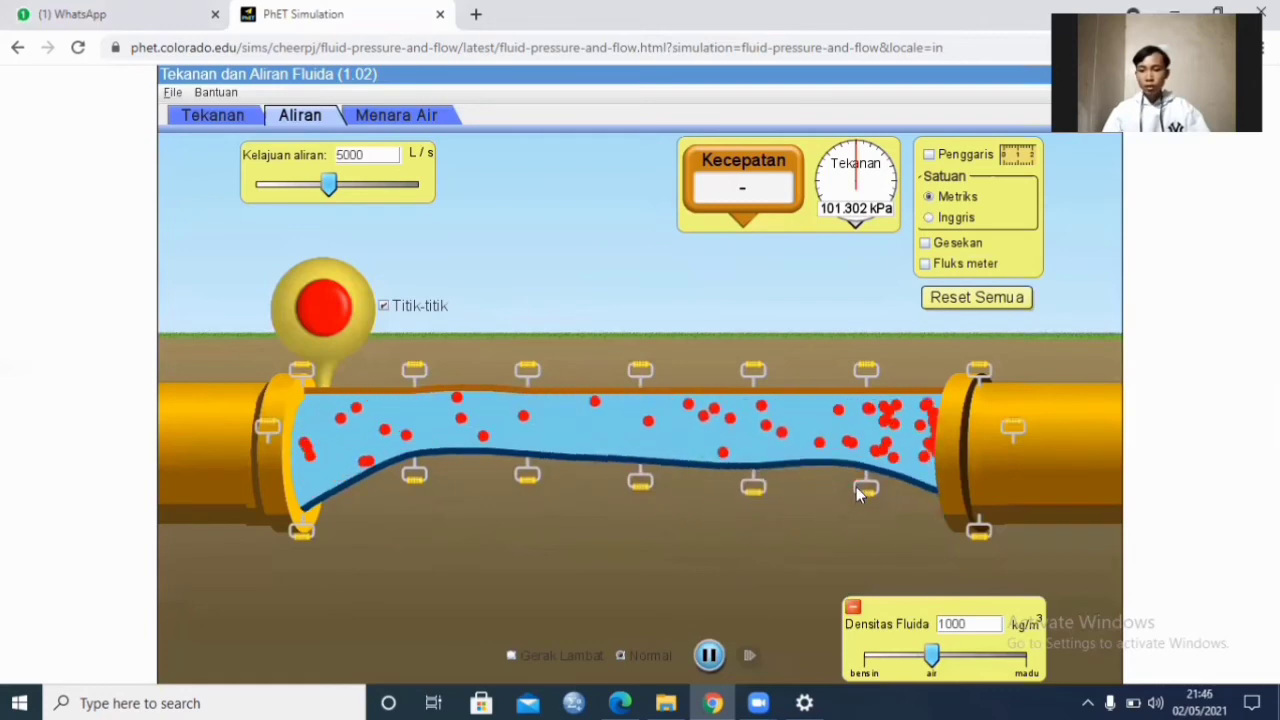
drag(757, 494, 753, 484)
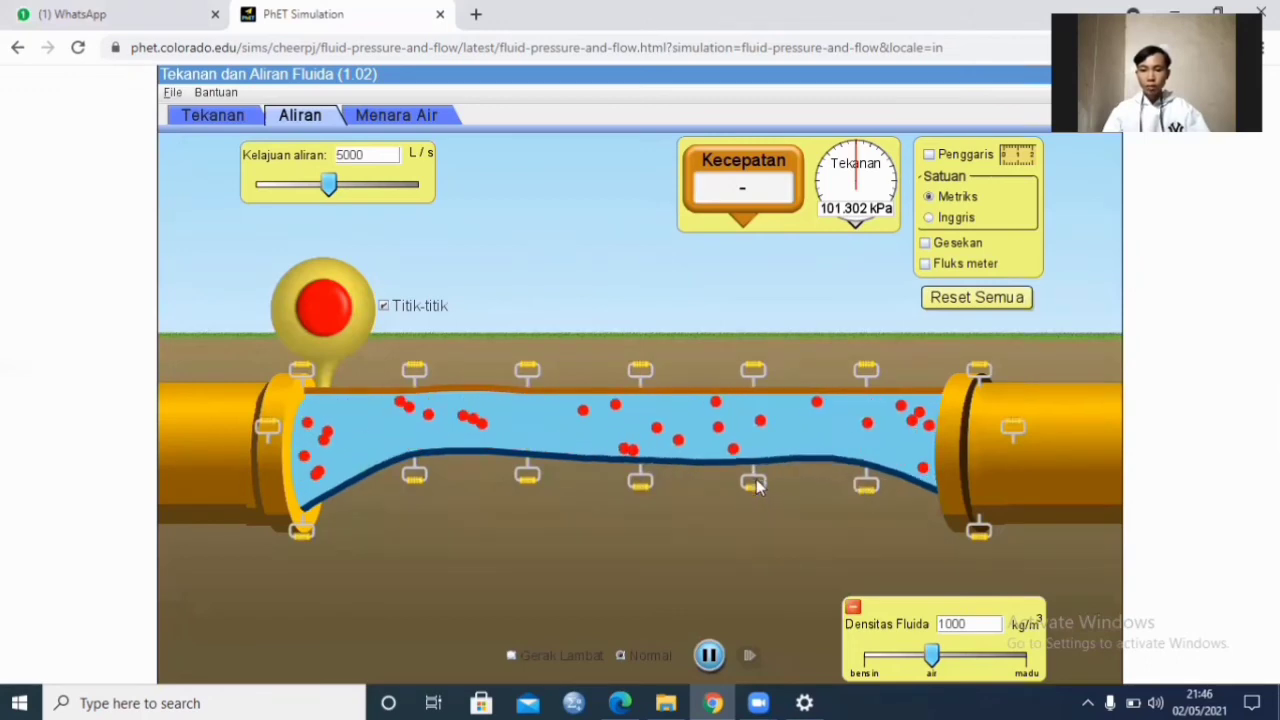
drag(645, 484, 645, 477)
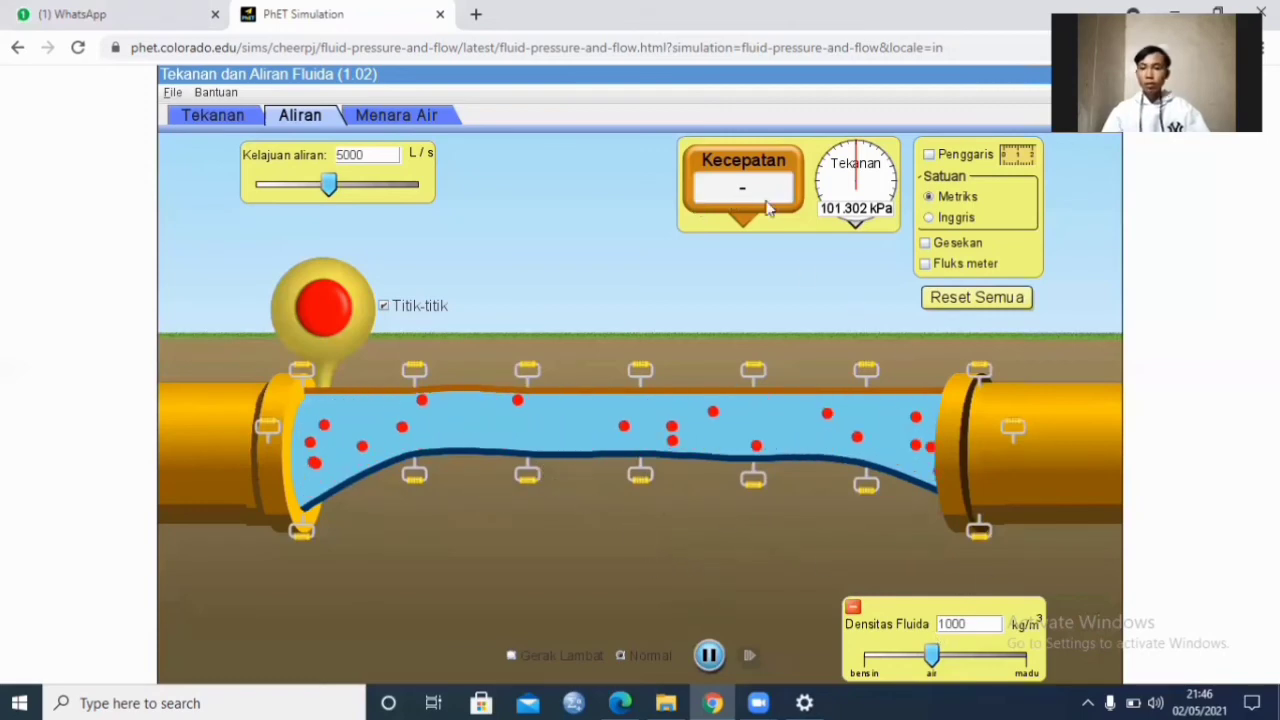
Measure the flow speed near the upper wall of the narrowed pipe and show the Fluks meter
drag(757, 200, 514, 373)
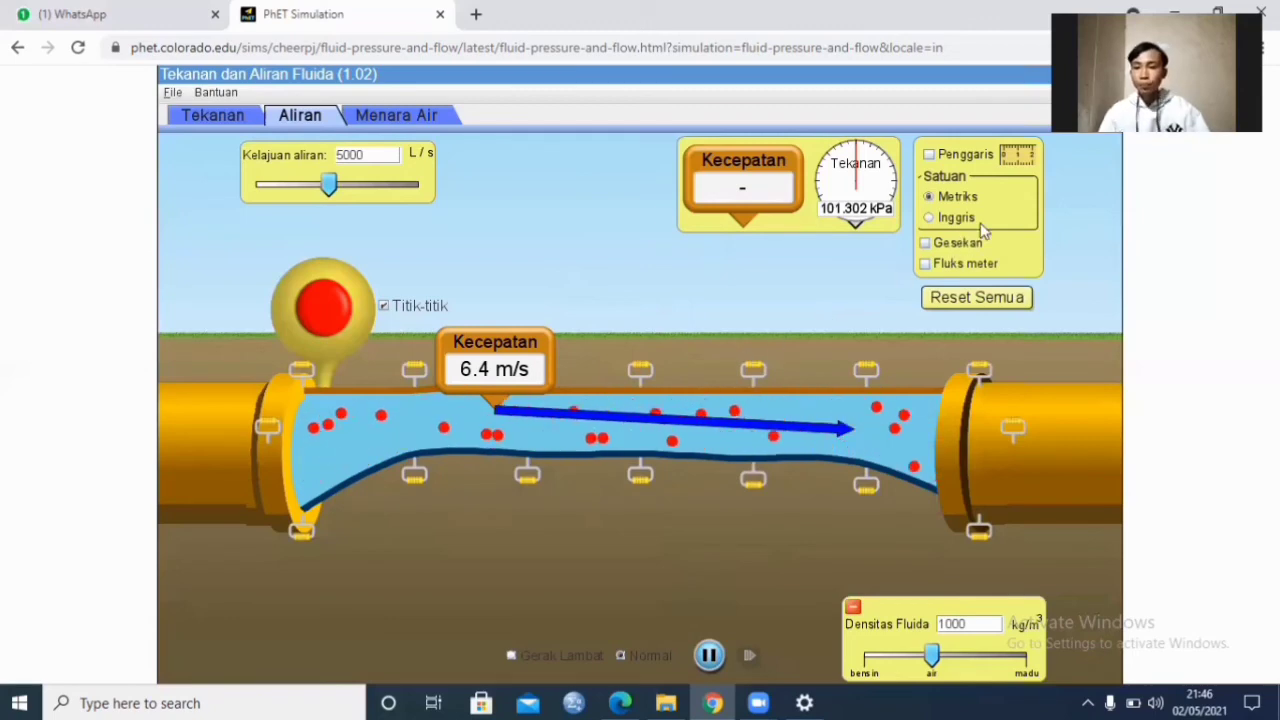
click(946, 273)
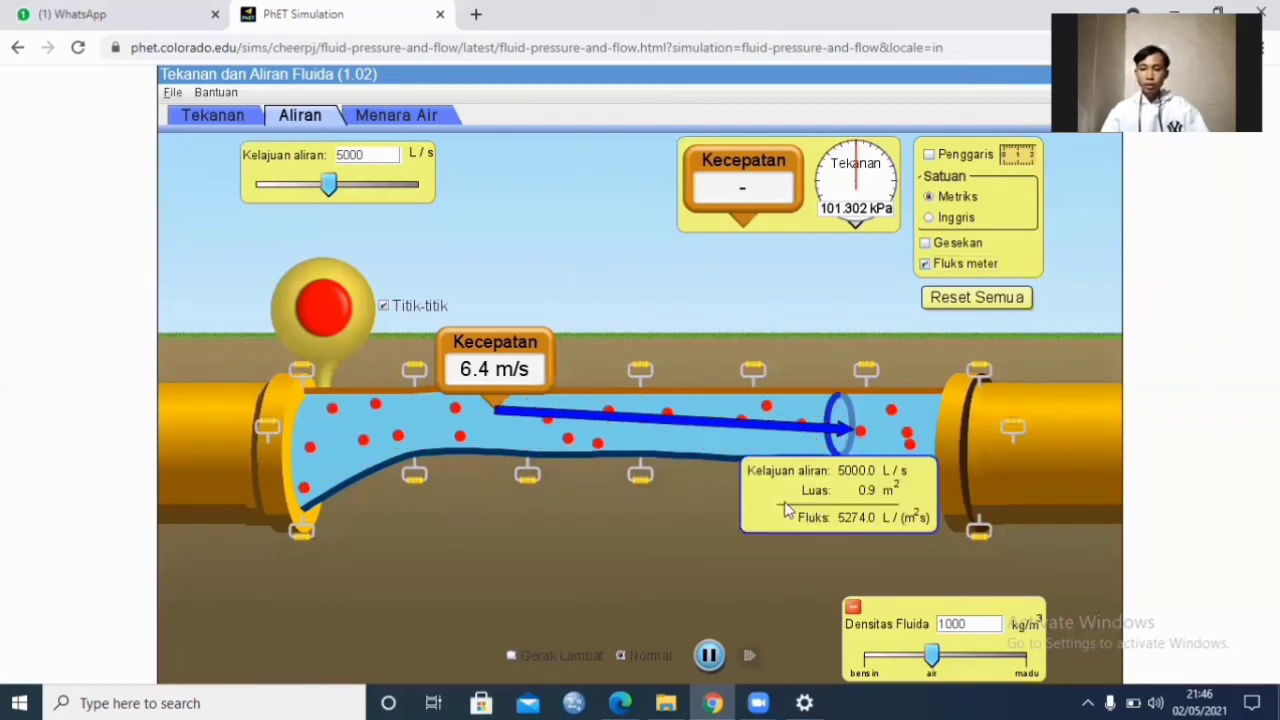
Examine the flux with the Fluks meter at the wide inlet of the pipe and in its narrowed section beside the speed meter
drag(784, 509, 341, 494)
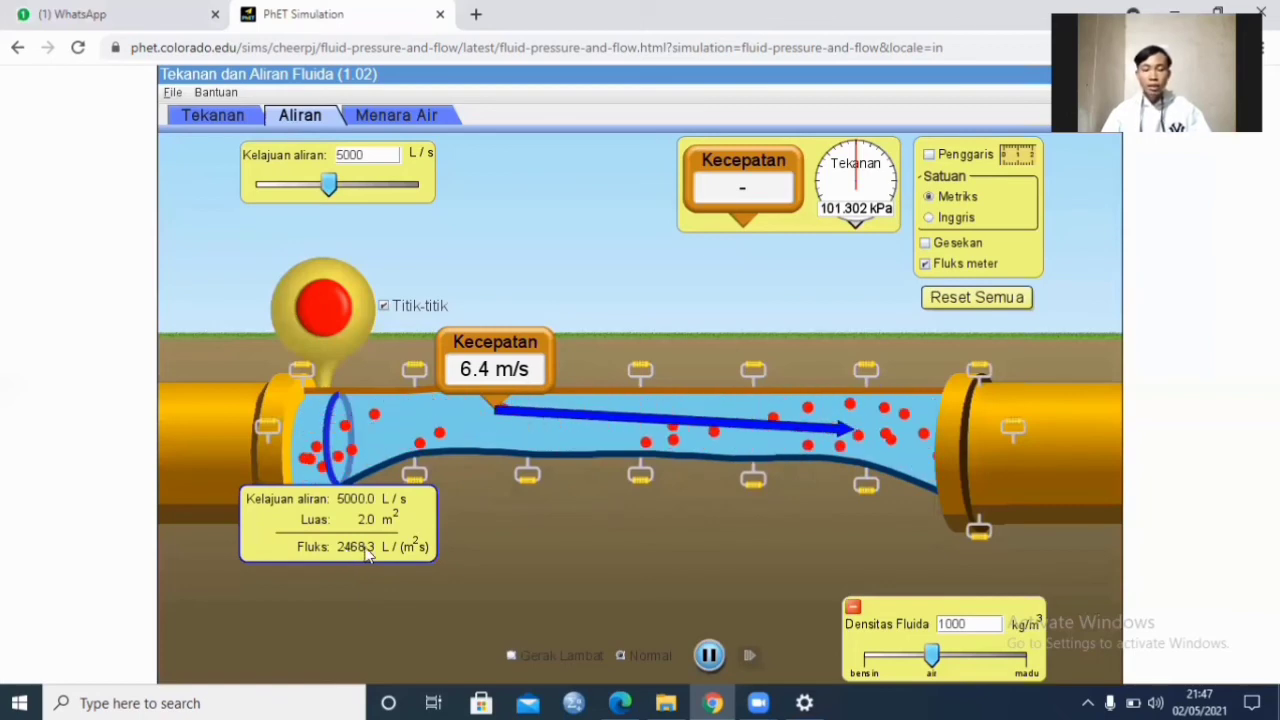
drag(372, 539, 533, 507)
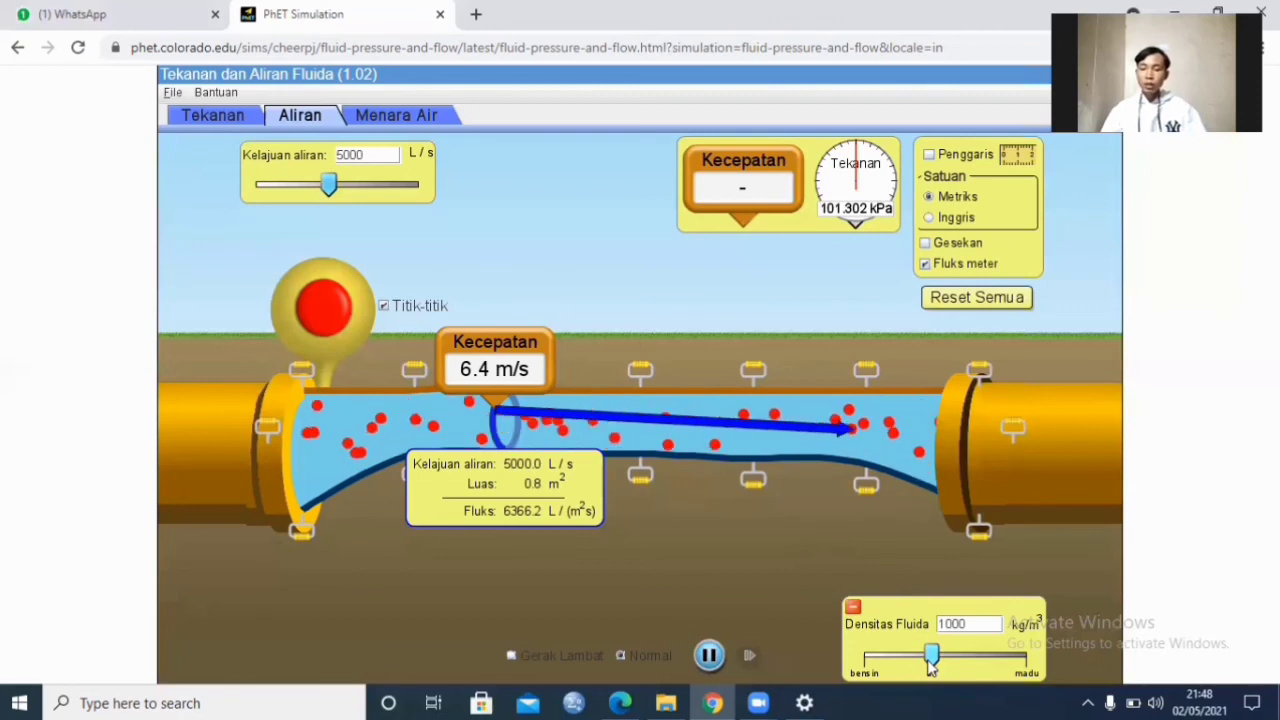
Set the fluid density to 700 and then 1420 kg/m³, and recheck the flux and flow speed in the narrowed section
drag(931, 668, 846, 667)
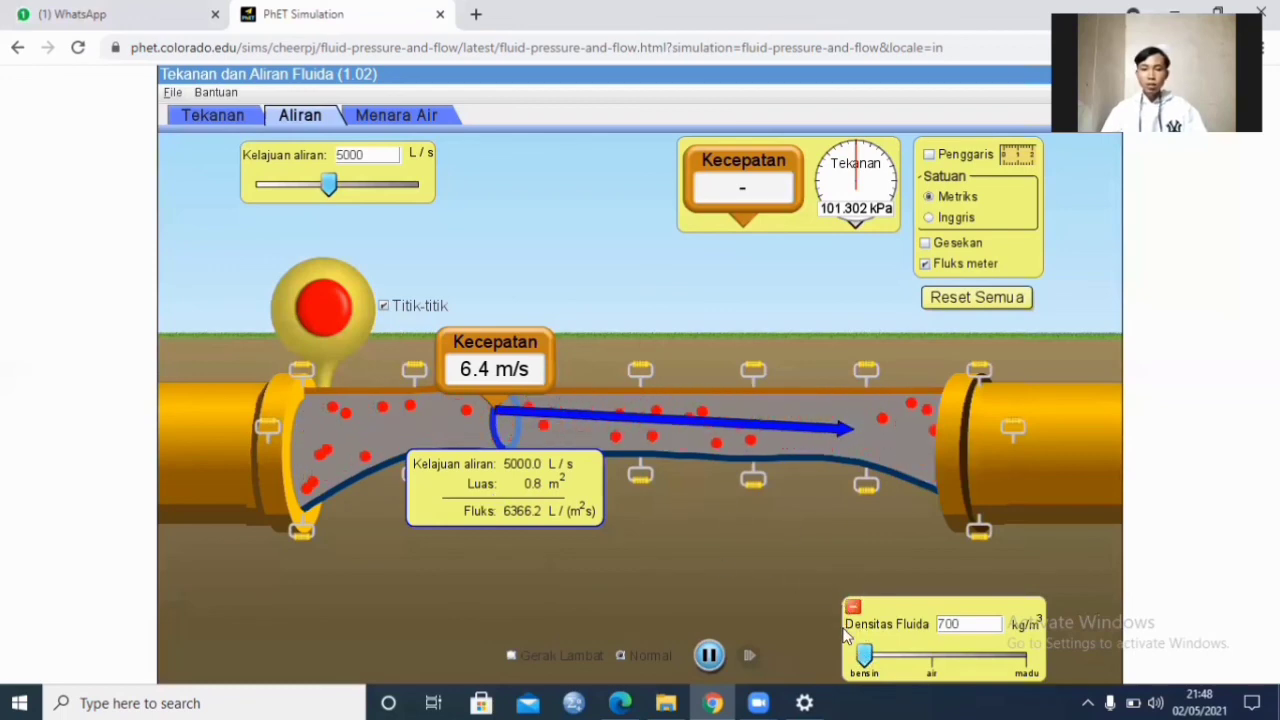
drag(862, 655, 1030, 672)
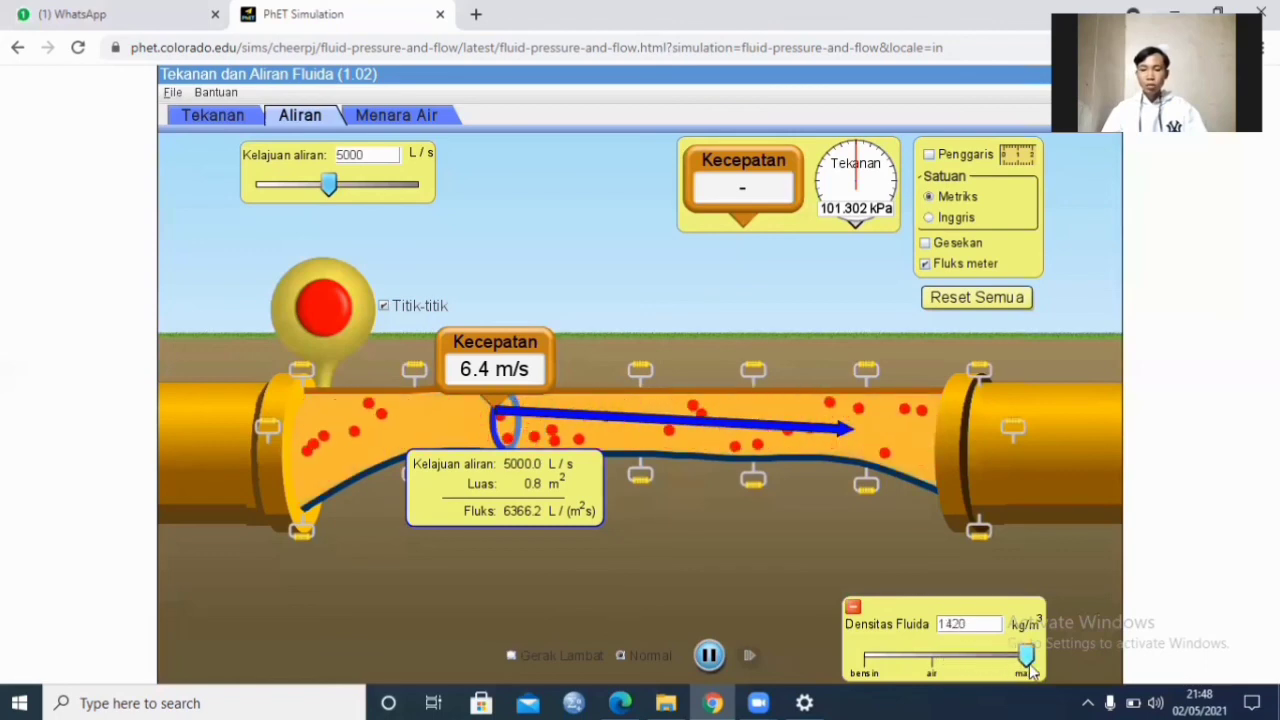
drag(531, 493, 478, 462)
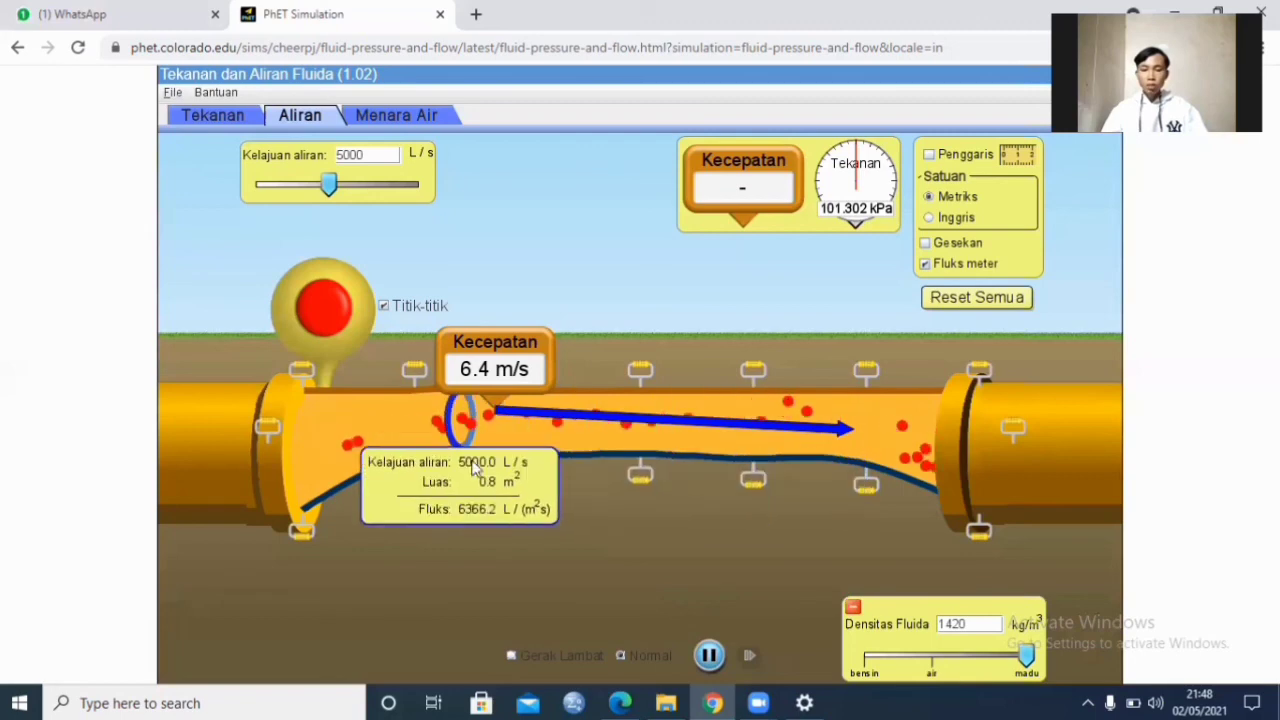
drag(475, 370, 514, 392)
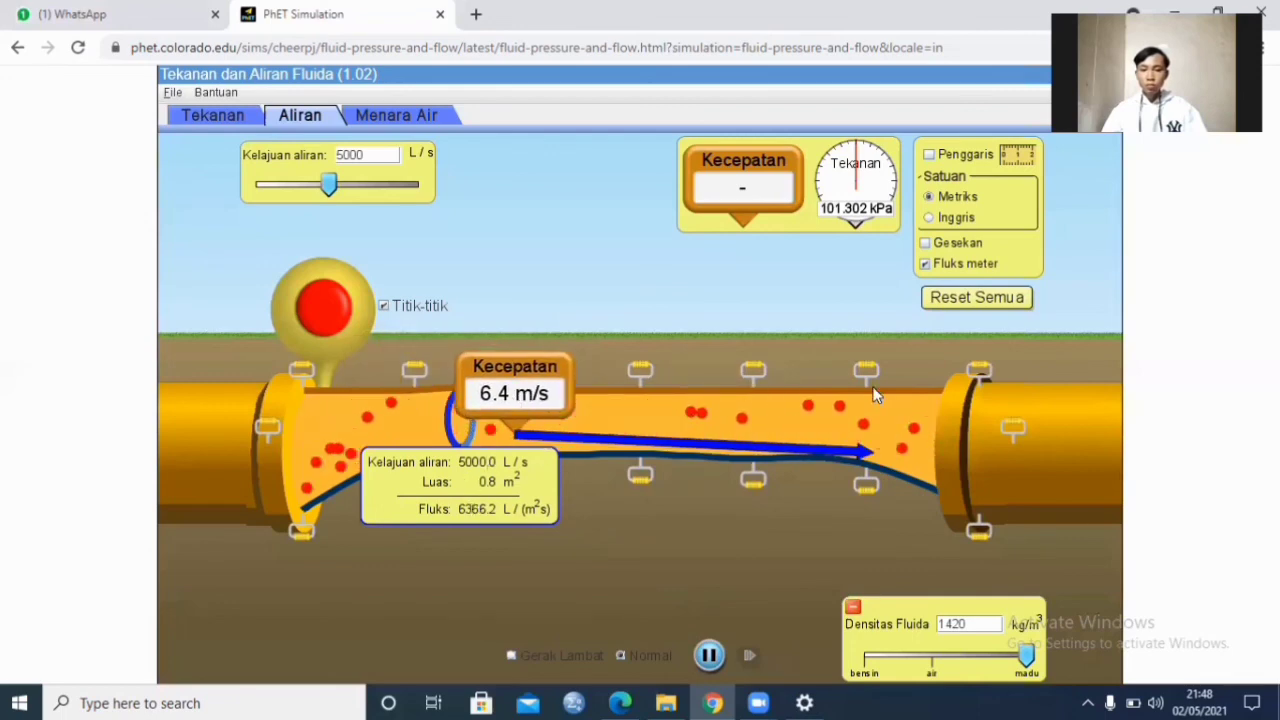
Put away the speed and flux meters and reset the whole flow simulation to its defaults
click(934, 297)
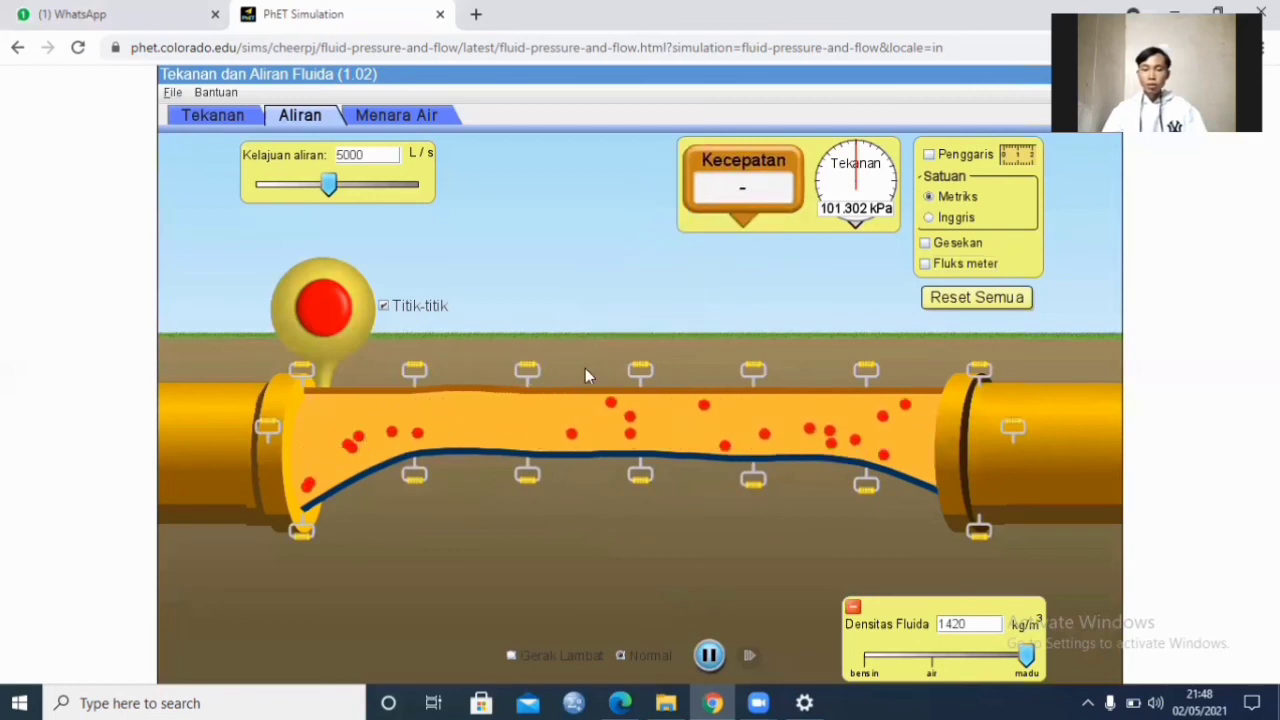
click(988, 300)
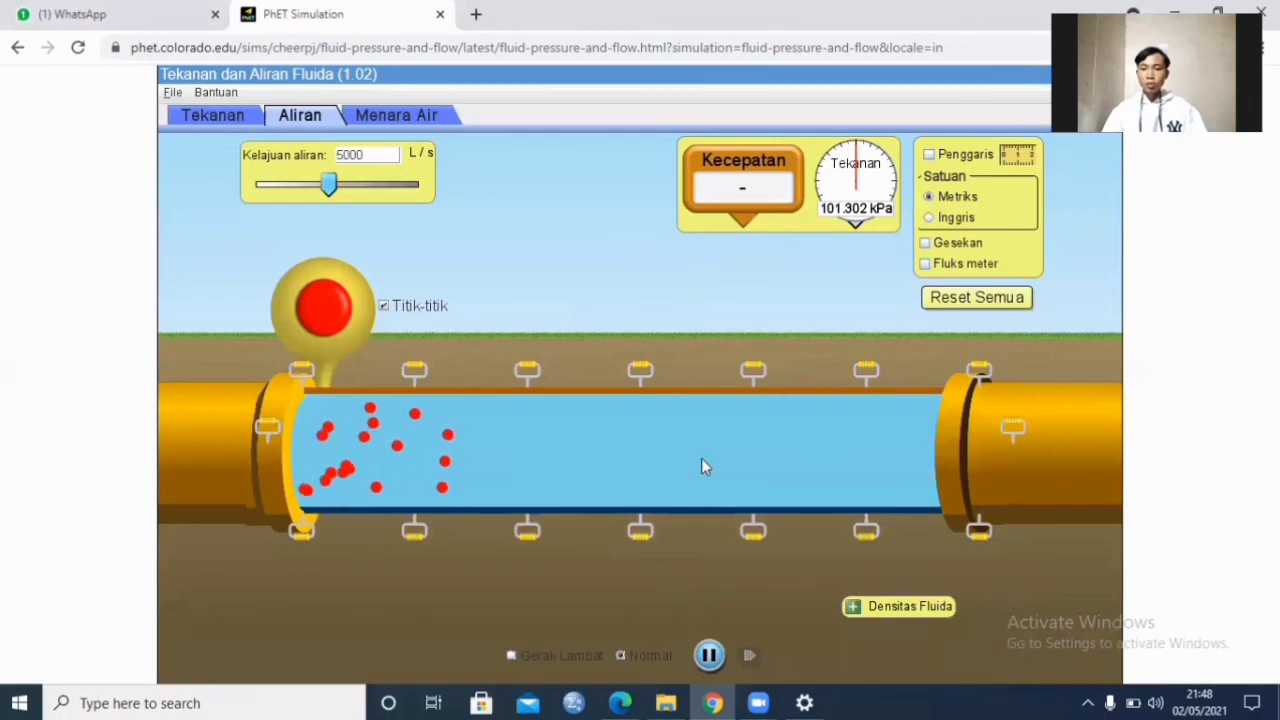